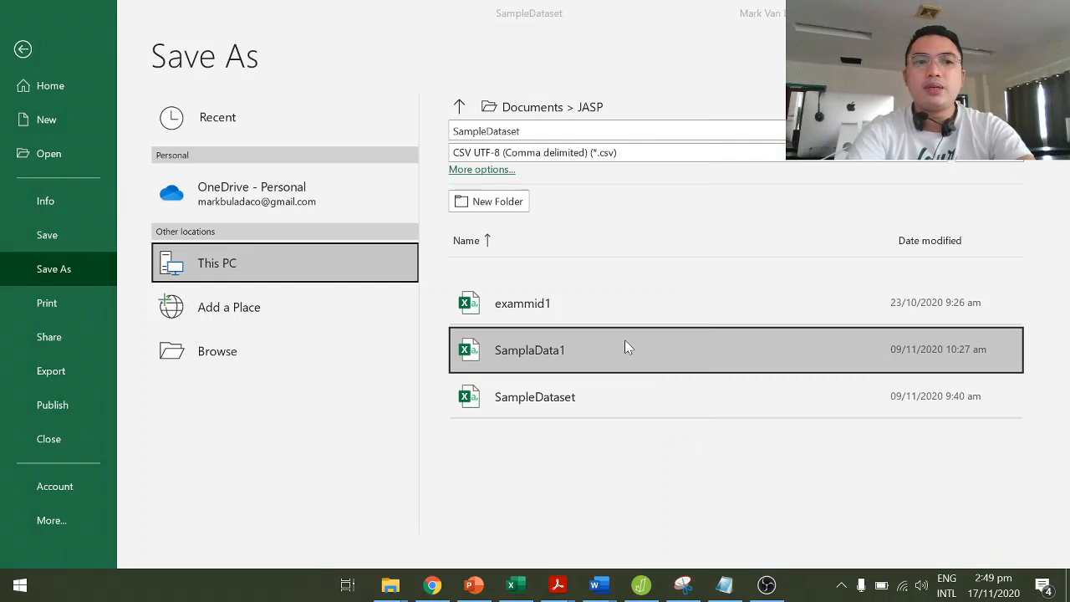
Review the CSV UTF-8 save settings for SampleDataset and return to its worksheet without saving.
click(631, 116)
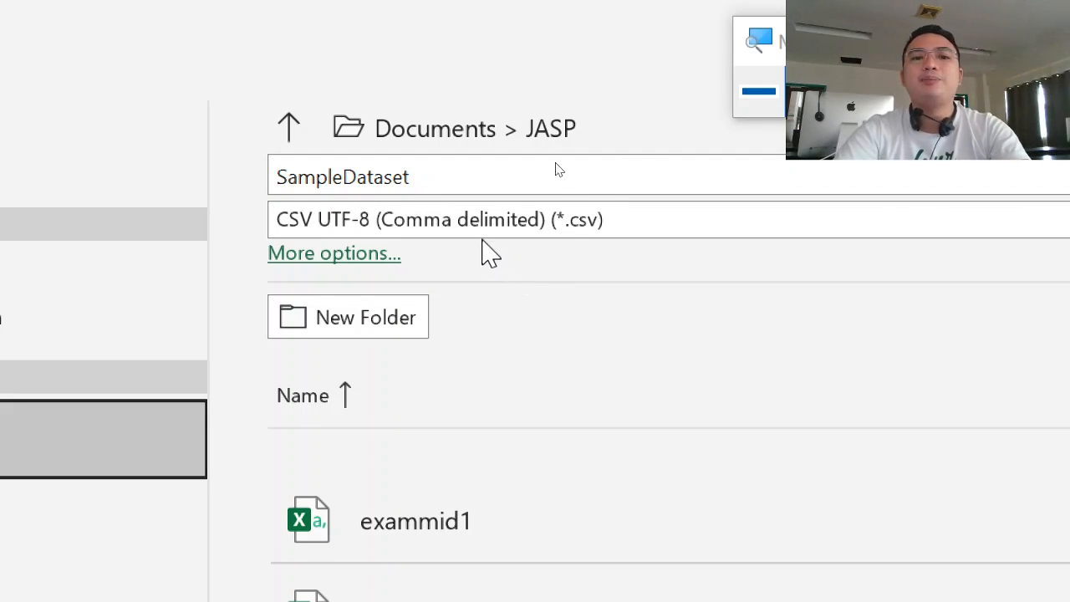
click(748, 92)
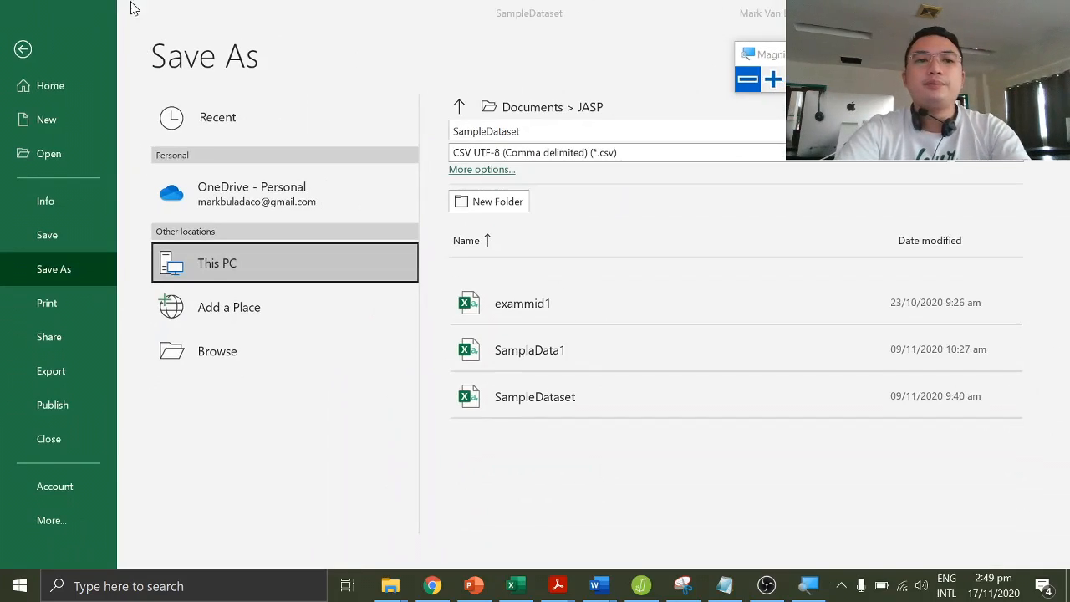
click(21, 48)
click(32, 56)
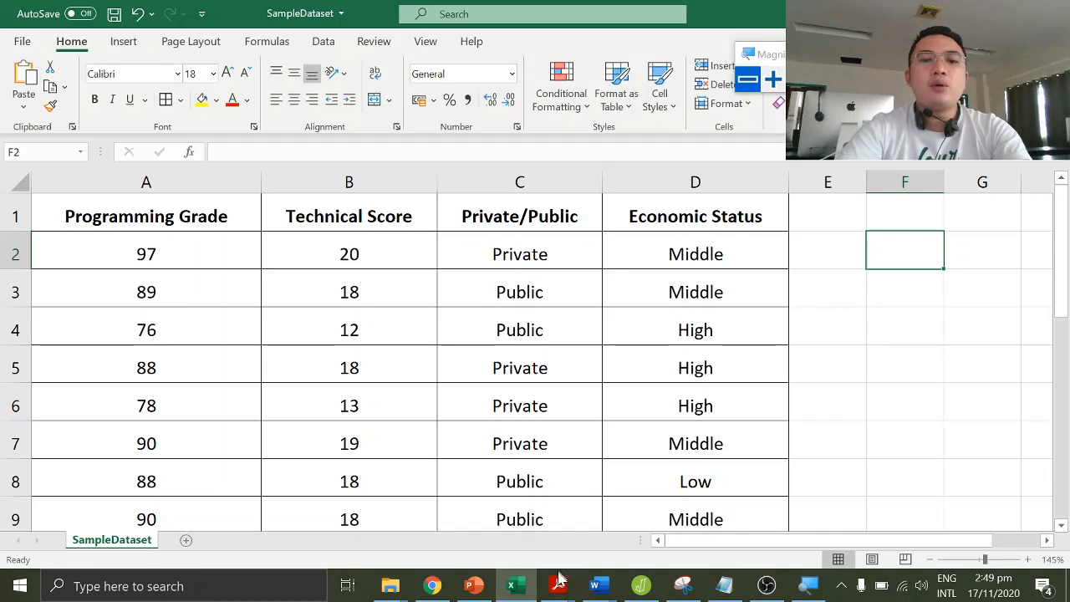
Switch to JASP and magnify the screen to 200%.
click(641, 586)
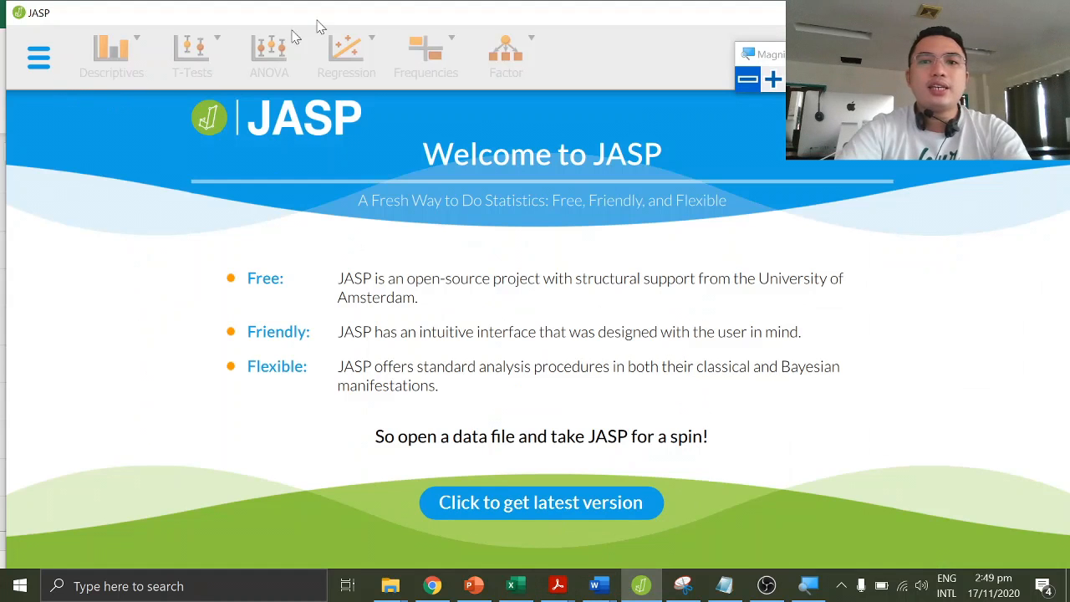
click(772, 79)
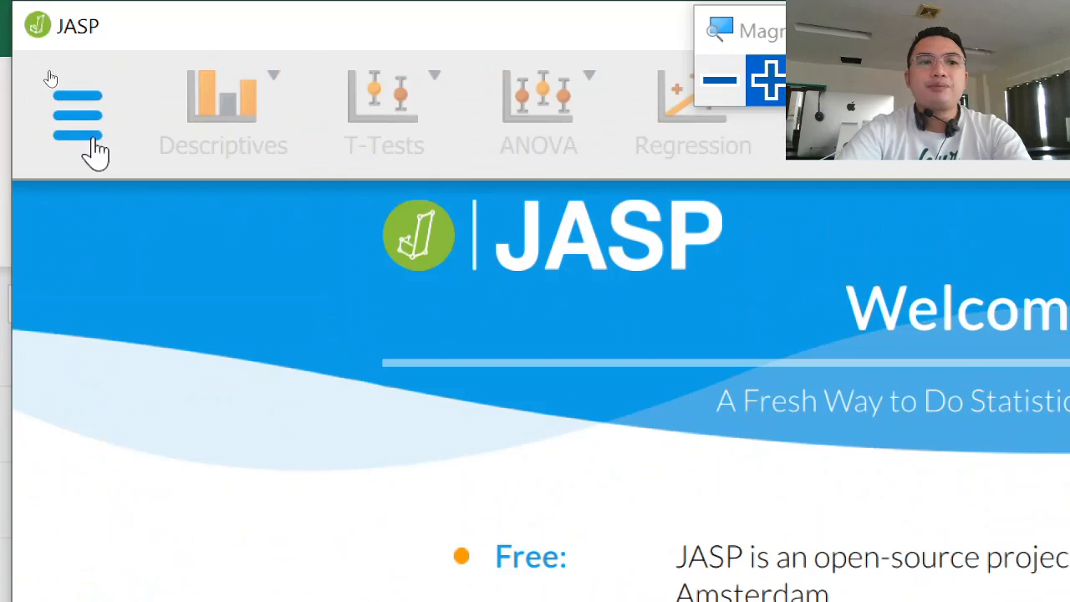
drag(811, 31, 701, 26)
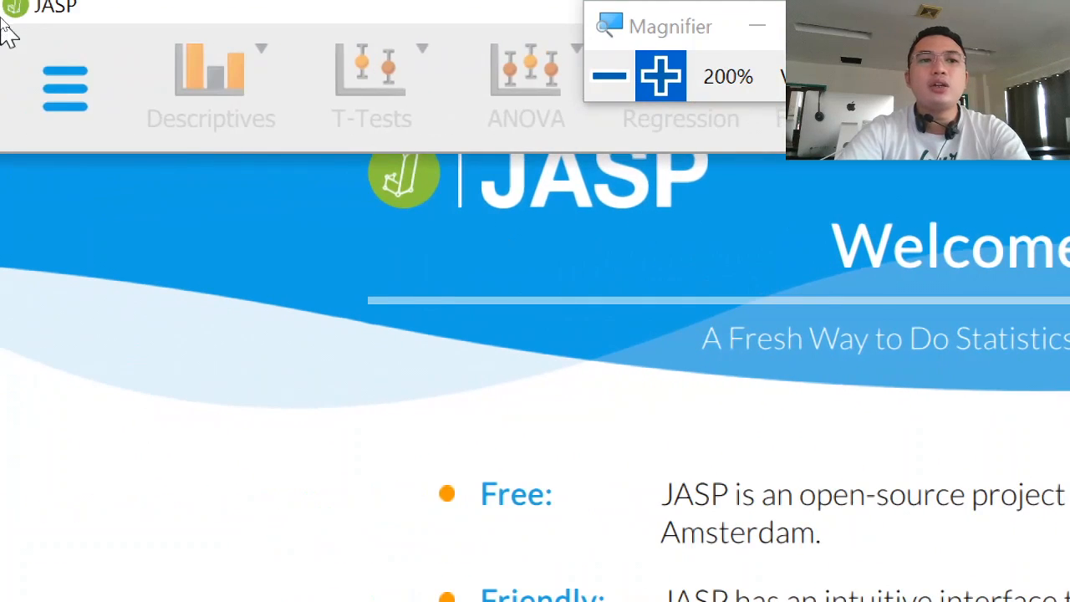
Open SampleDataset.csv, stored in the JASP documents folder, from the recent files.
click(64, 100)
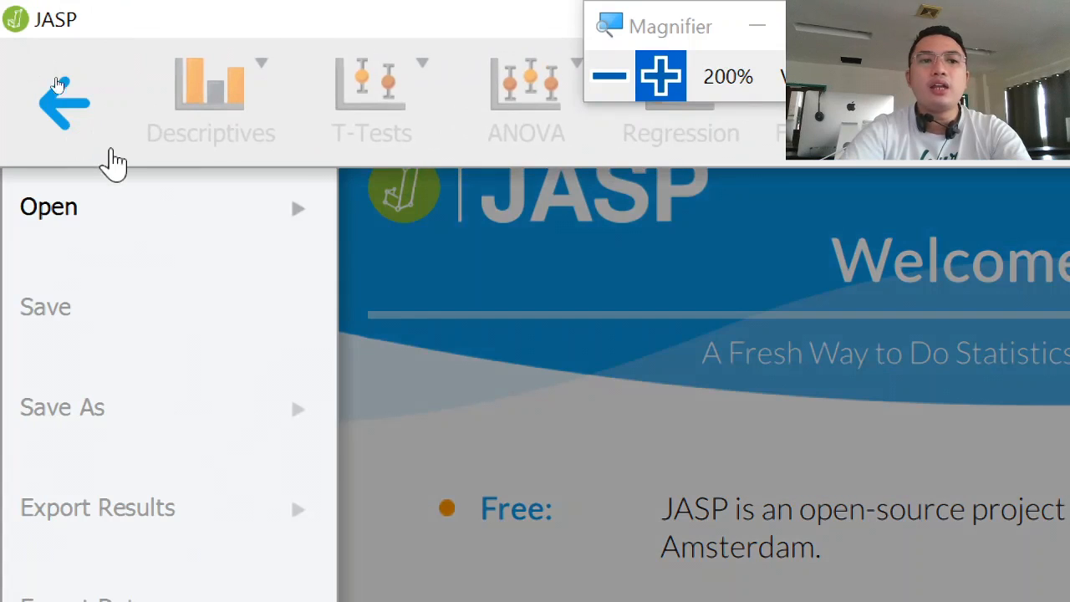
click(118, 227)
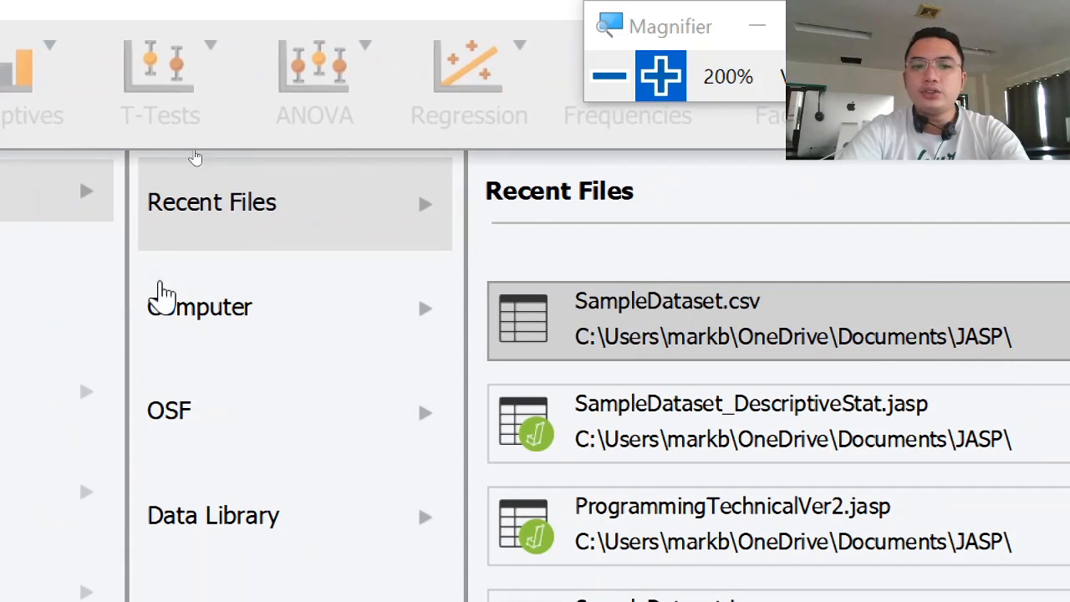
click(275, 309)
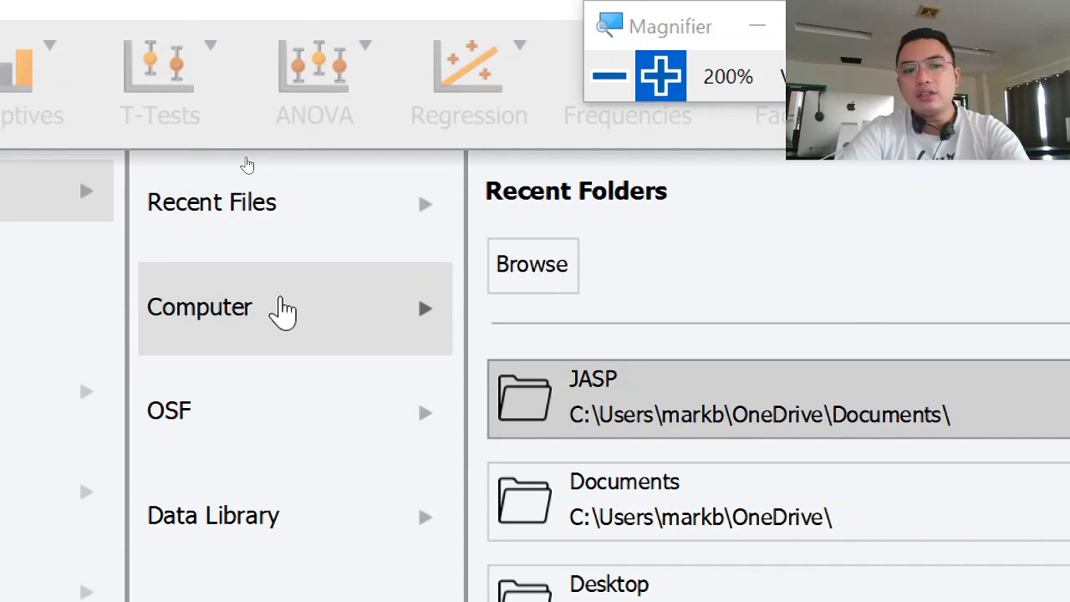
click(314, 217)
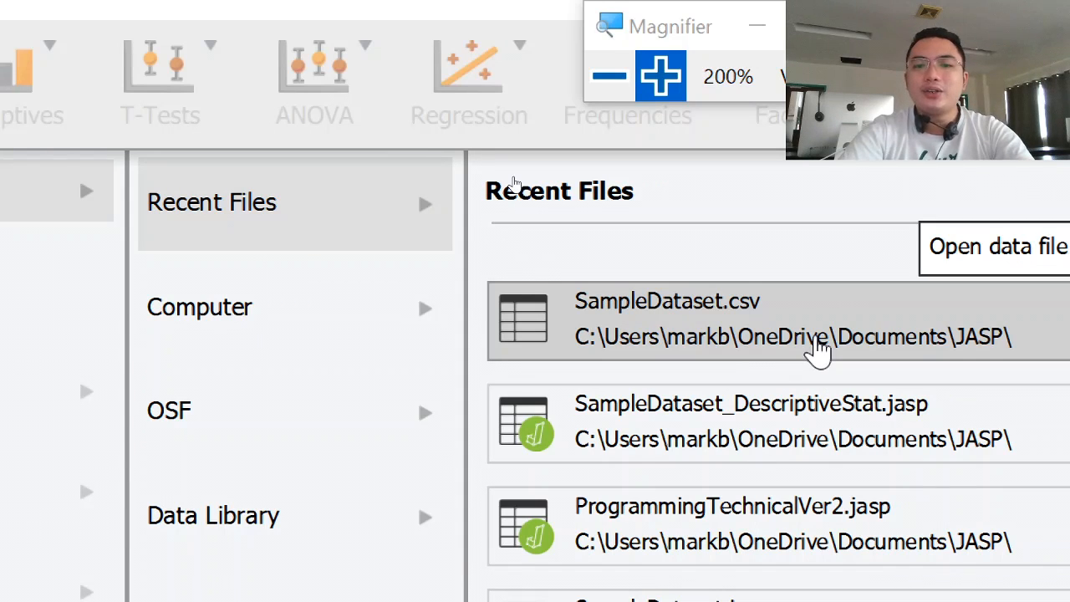
click(815, 343)
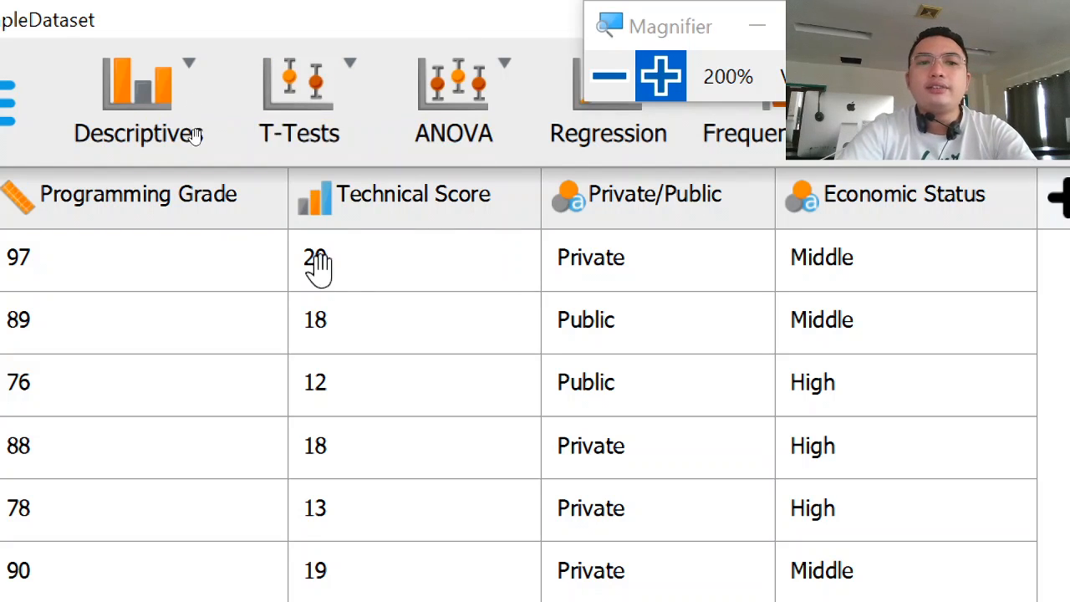
Change the Technical Score variable's measurement level to Scale.
click(308, 203)
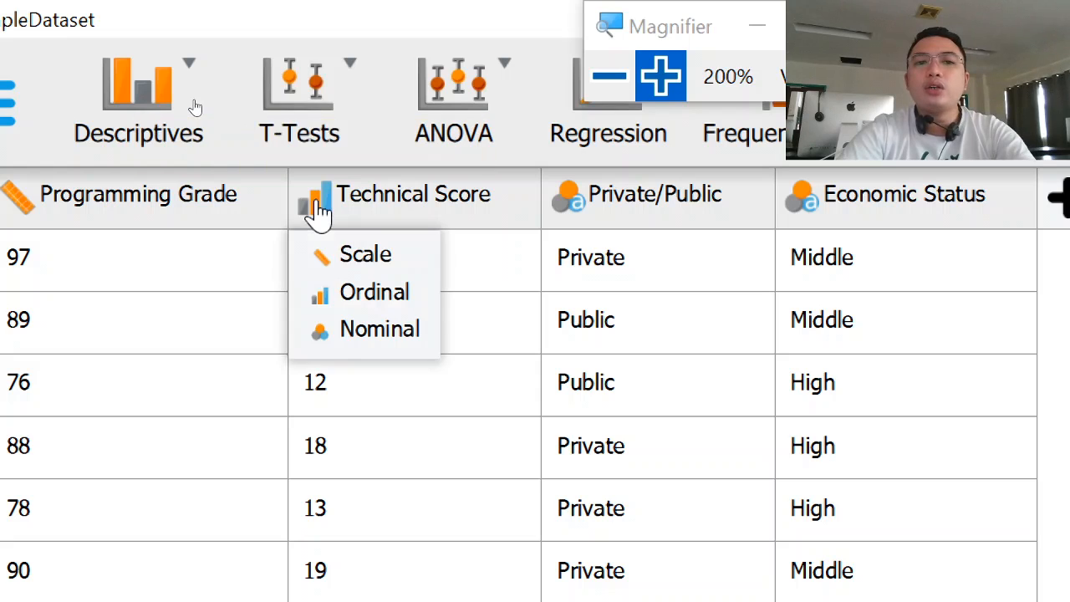
click(341, 266)
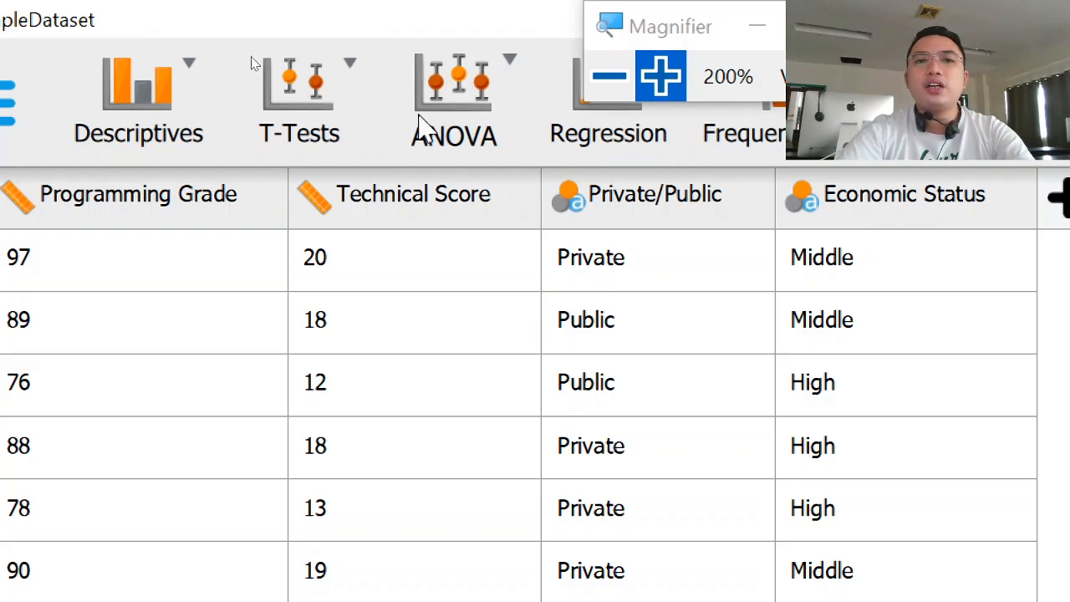
Set up a classical ANOVA with Technical Score as dependent variable and Economic Status as fixed factor.
click(454, 111)
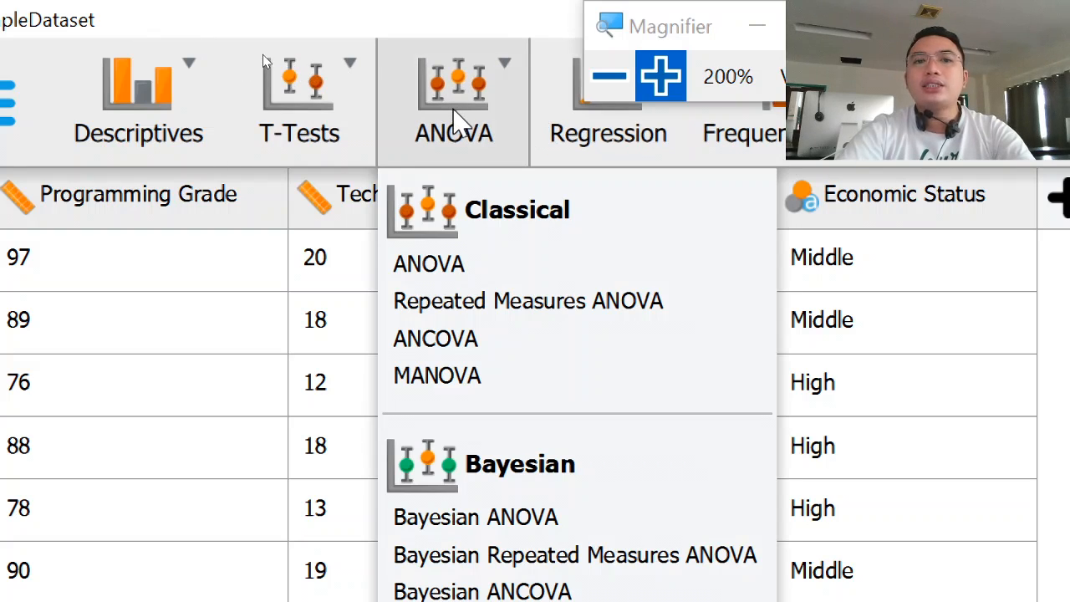
click(459, 281)
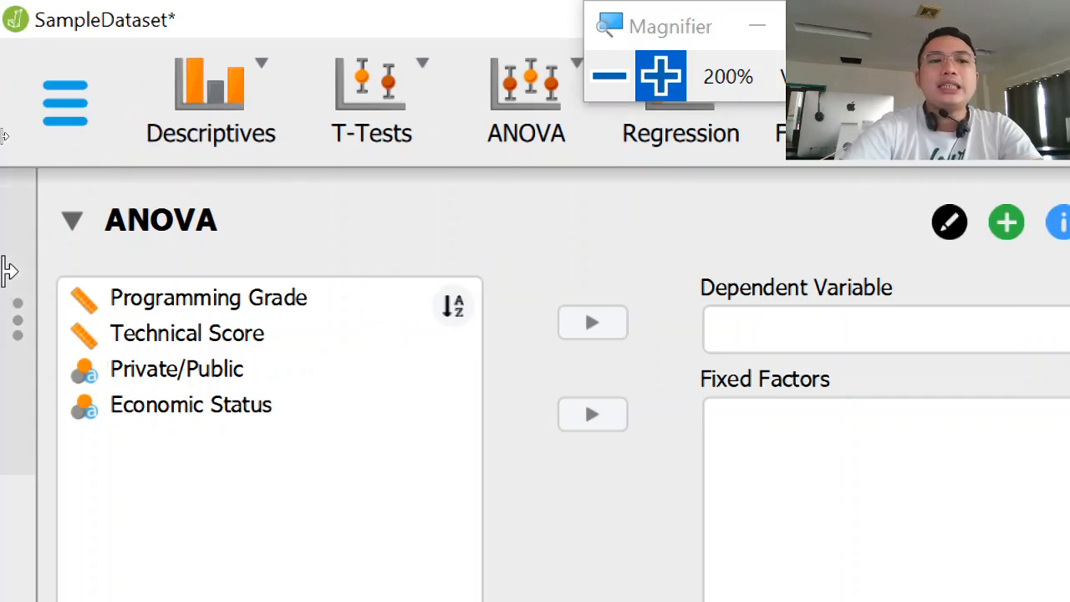
click(156, 320)
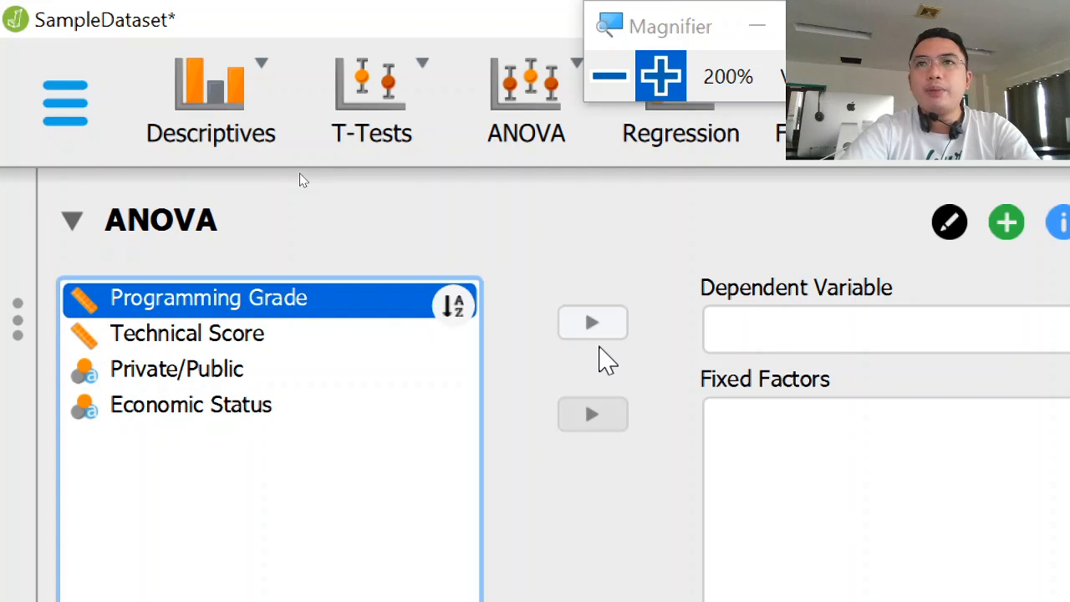
click(168, 336)
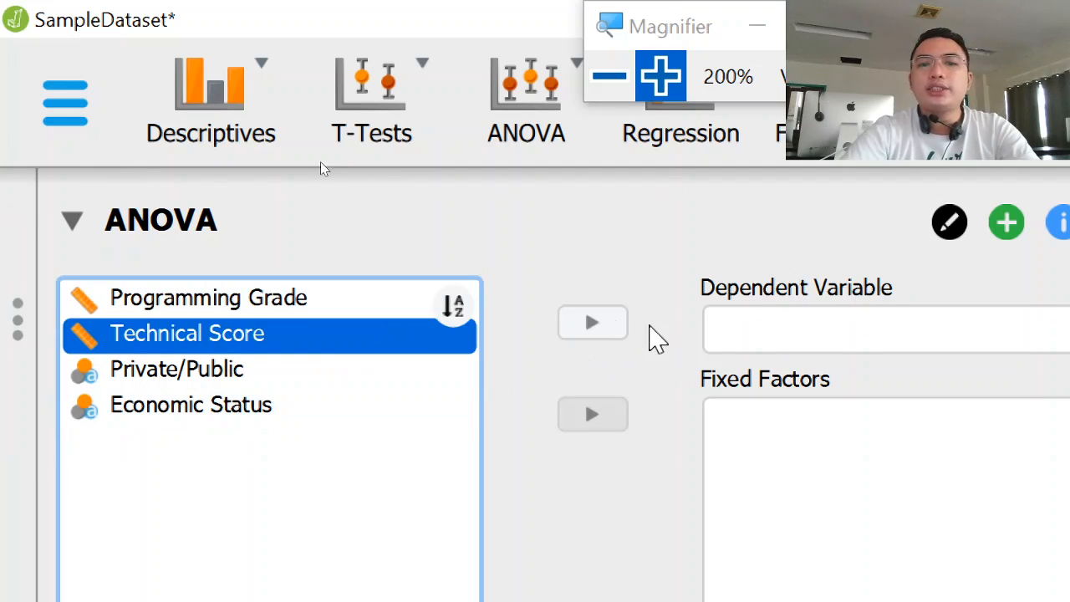
click(590, 328)
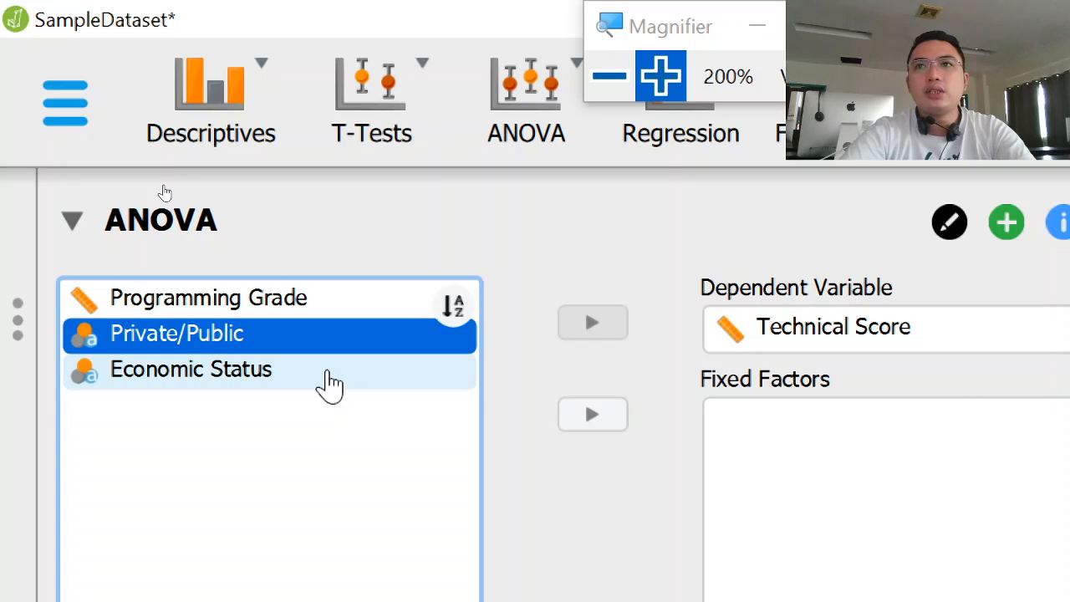
click(330, 383)
click(603, 424)
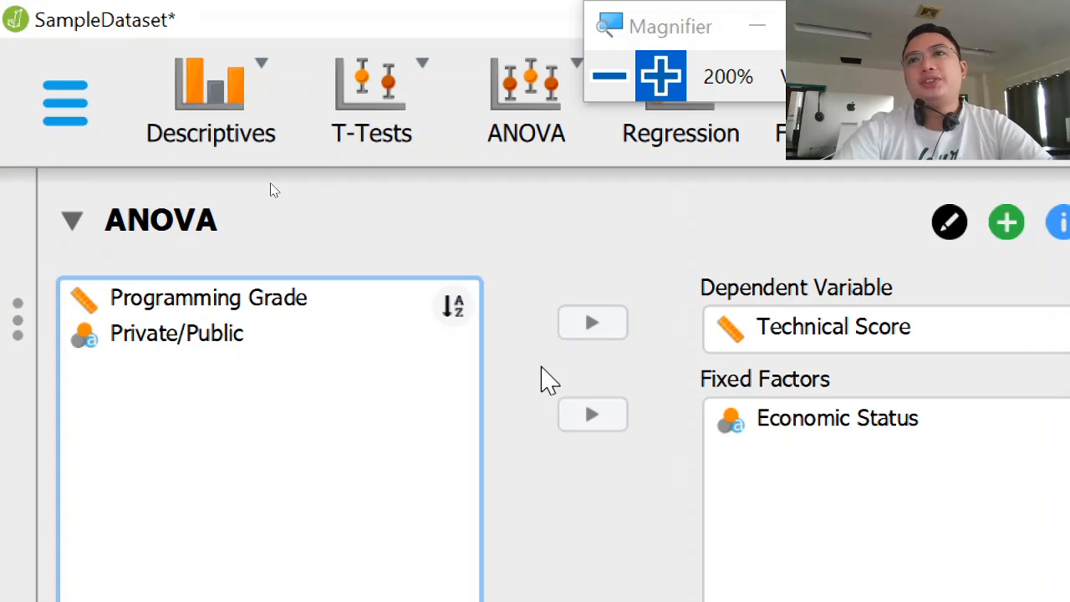
click(723, 422)
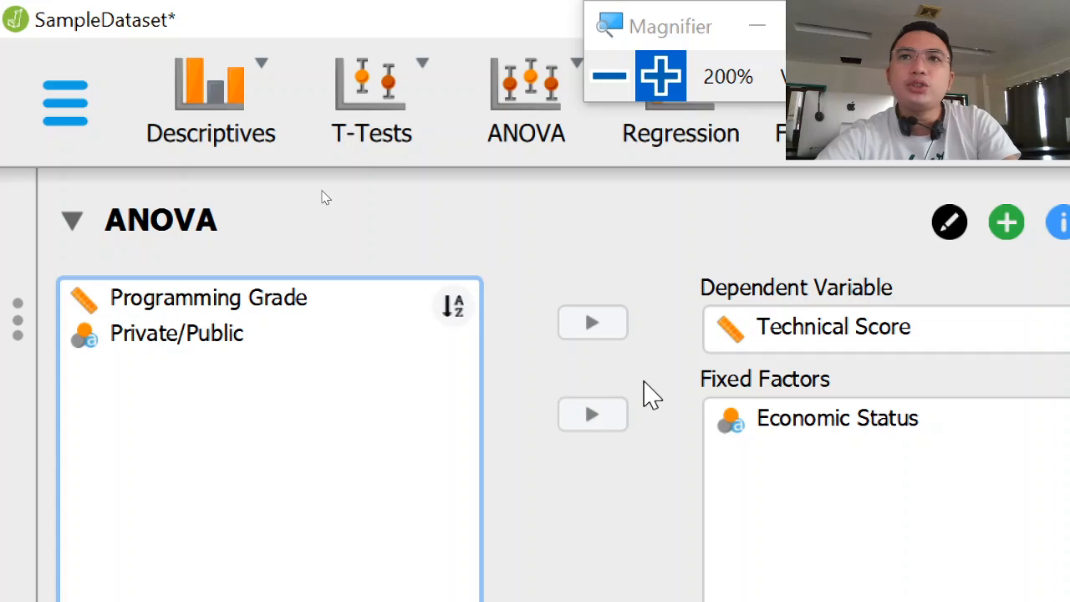
Expand the ANOVA's assumption checks and enable estimates of effect size with η².
scroll(303, 454, down, 5)
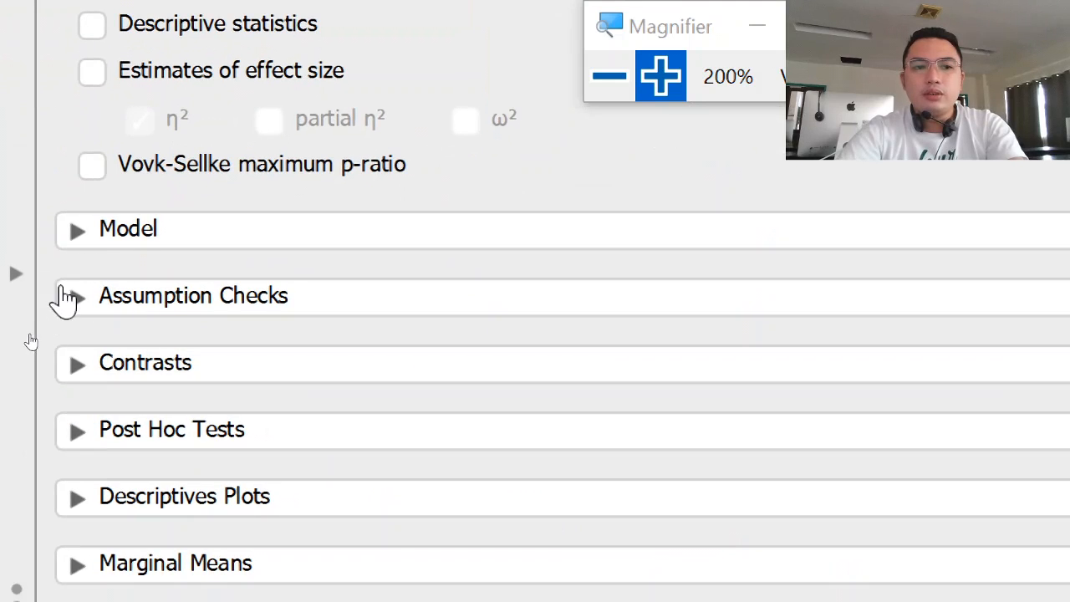
click(72, 297)
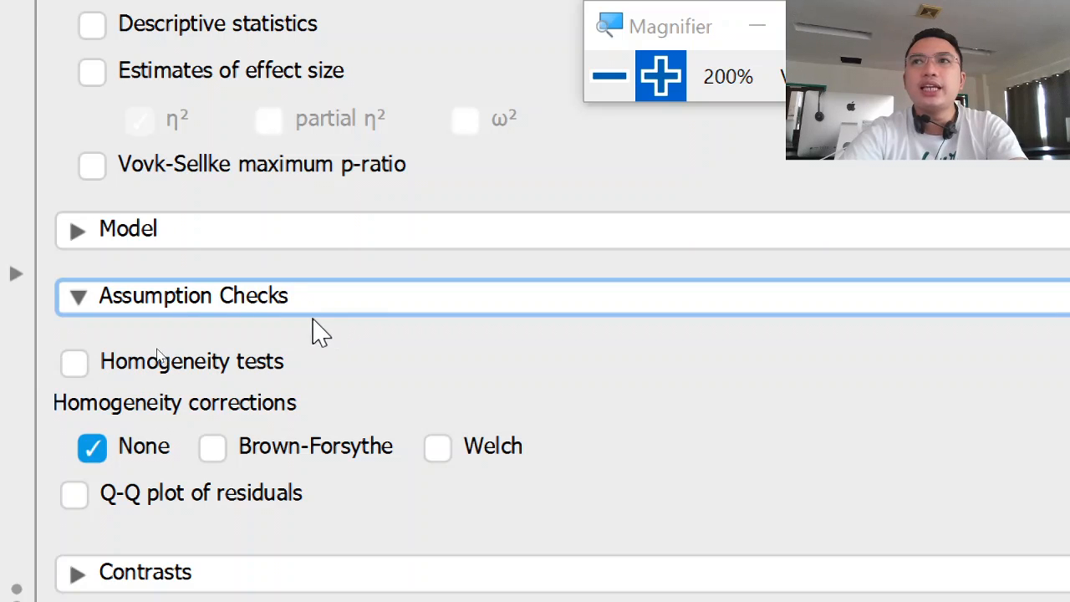
click(92, 73)
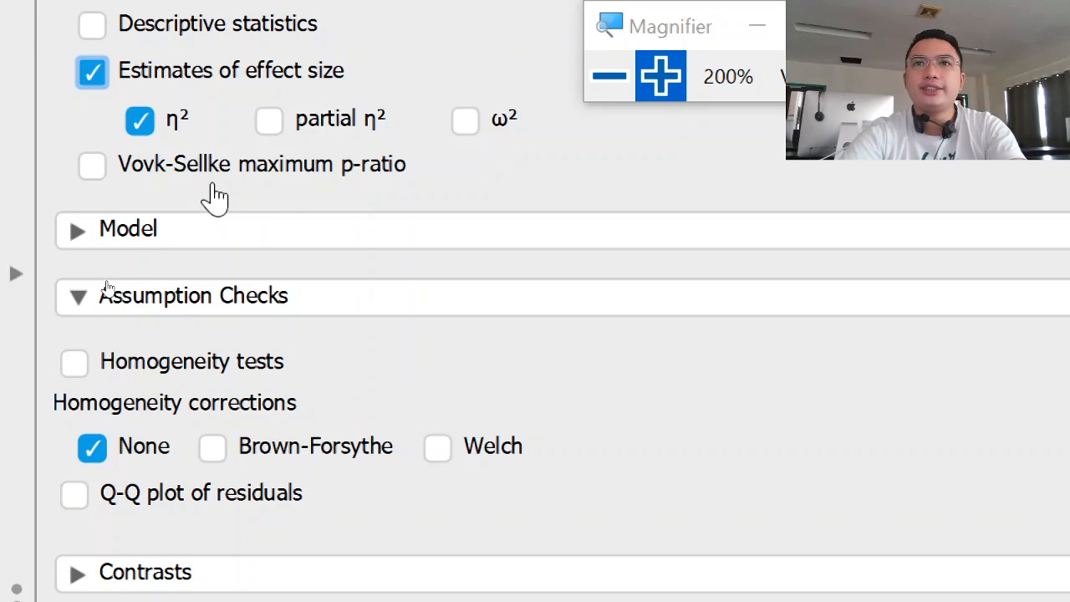
click(260, 226)
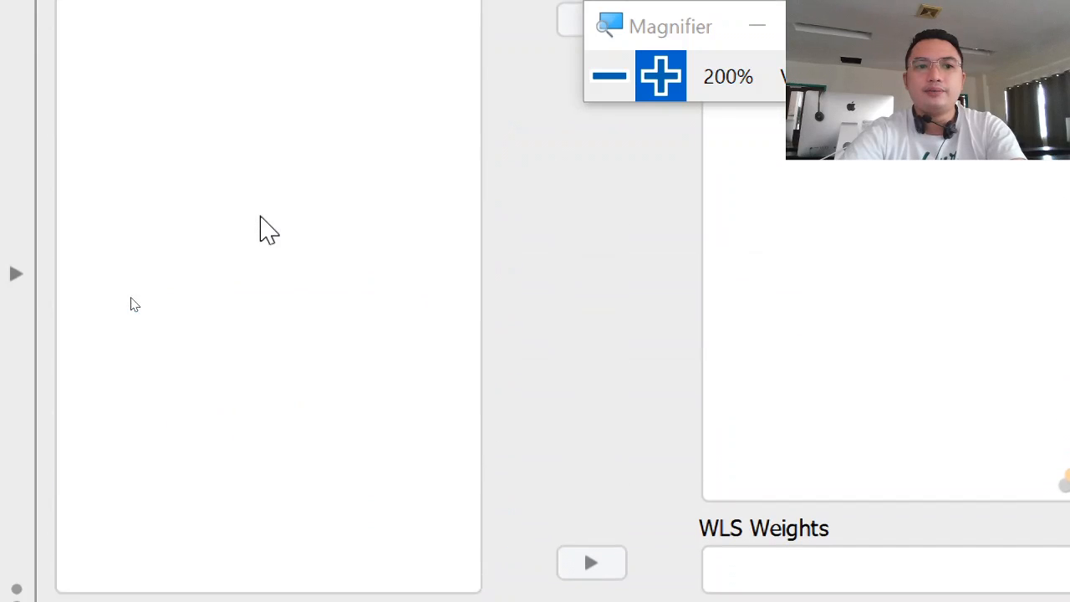
scroll(387, 268, down, 10)
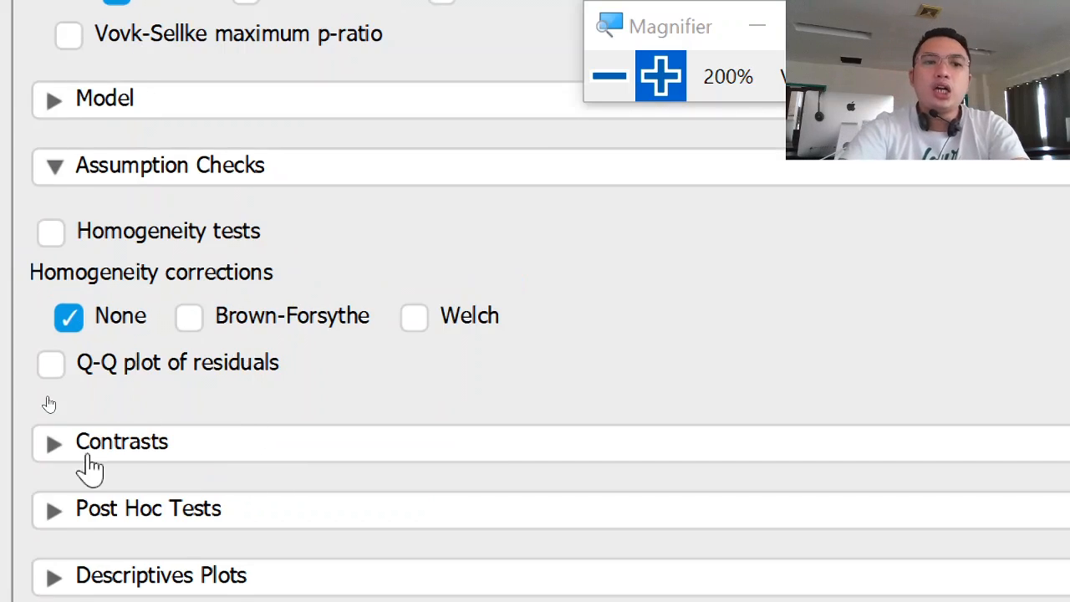
Turn homogeneity tests on and back off, and clear the None correction and the estimates of effect size.
click(75, 232)
click(75, 232)
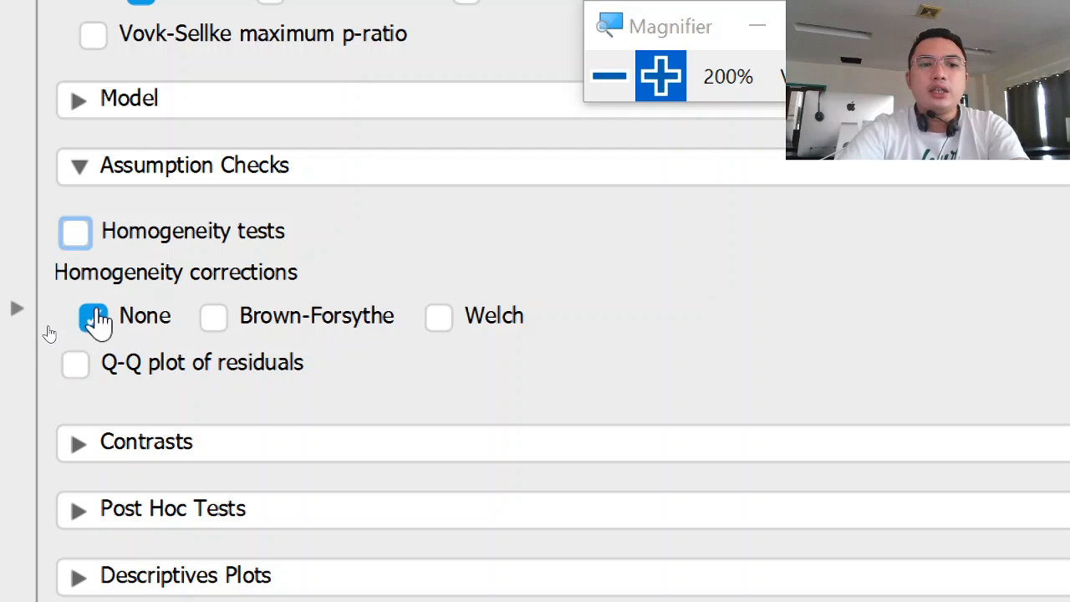
click(92, 314)
click(92, 466)
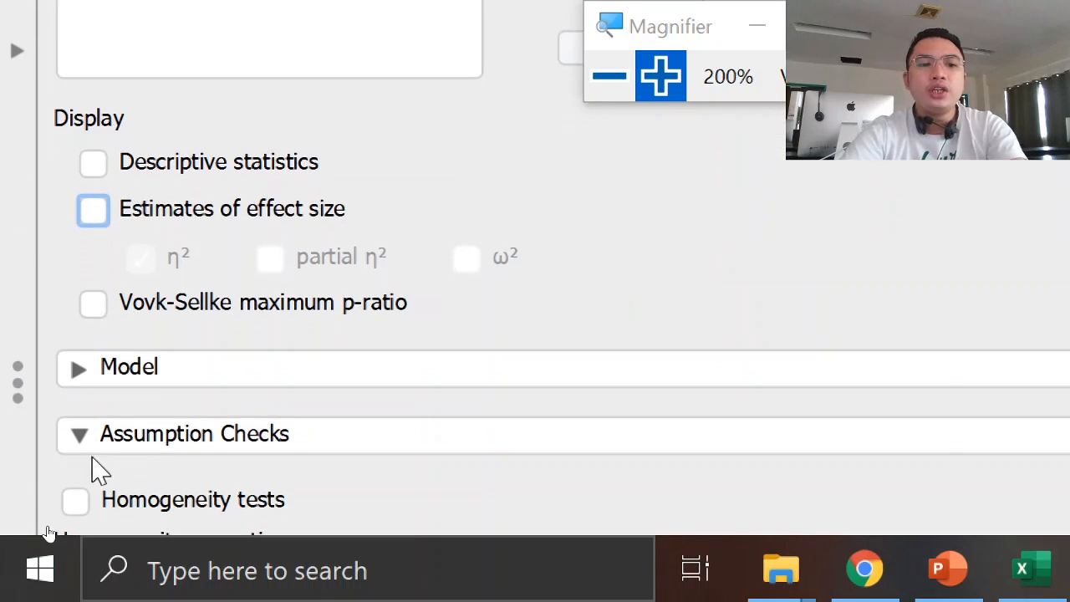
Restore the screen magnification to 100% and examine the ANOVA results alongside the assigned variables.
scroll(192, 390, down, 5)
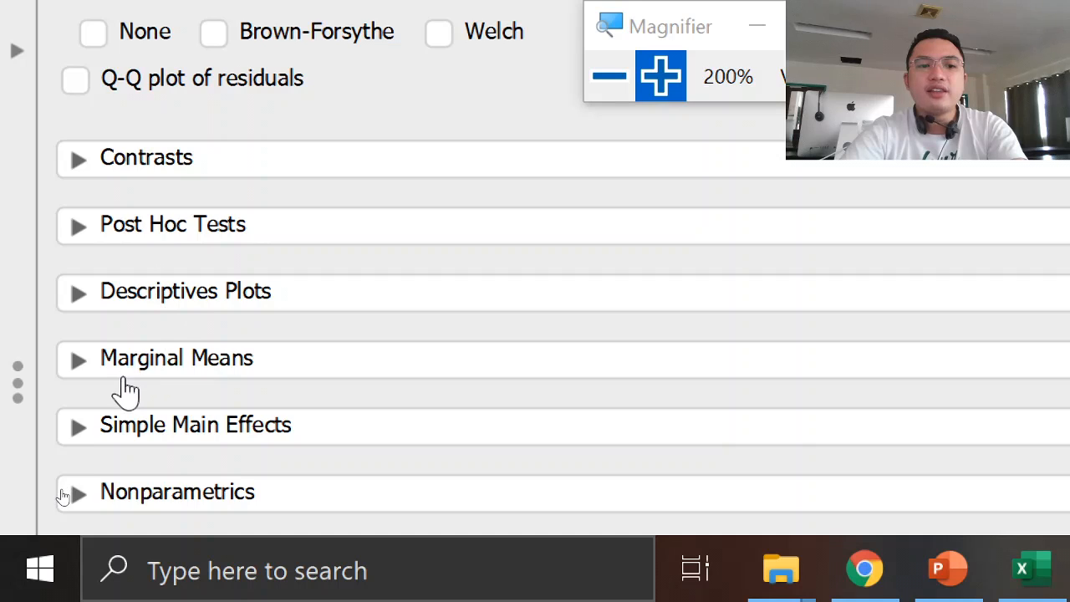
scroll(122, 390, up, 5)
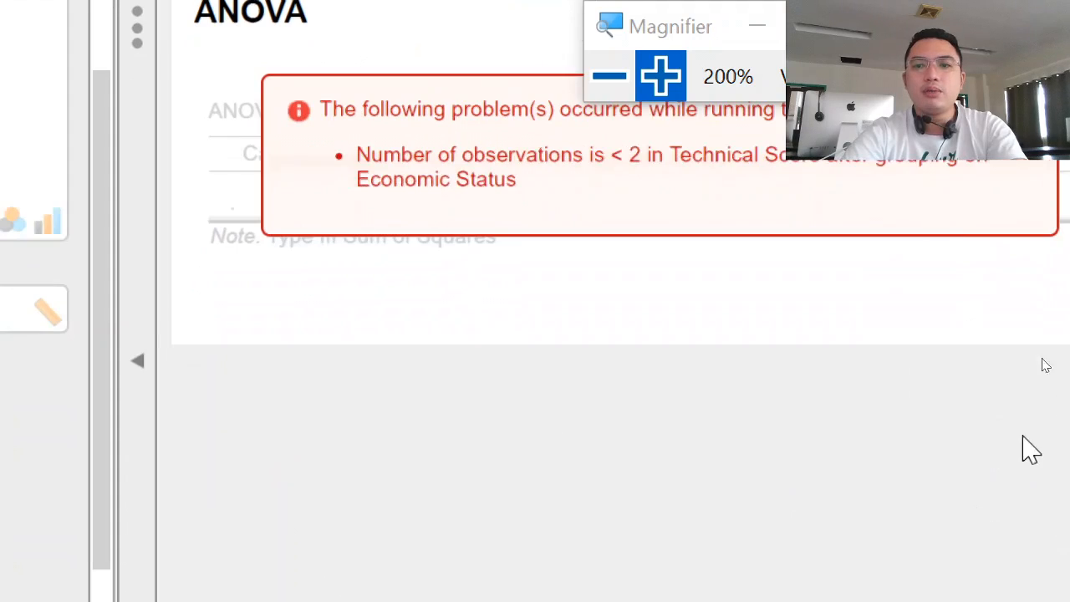
click(610, 77)
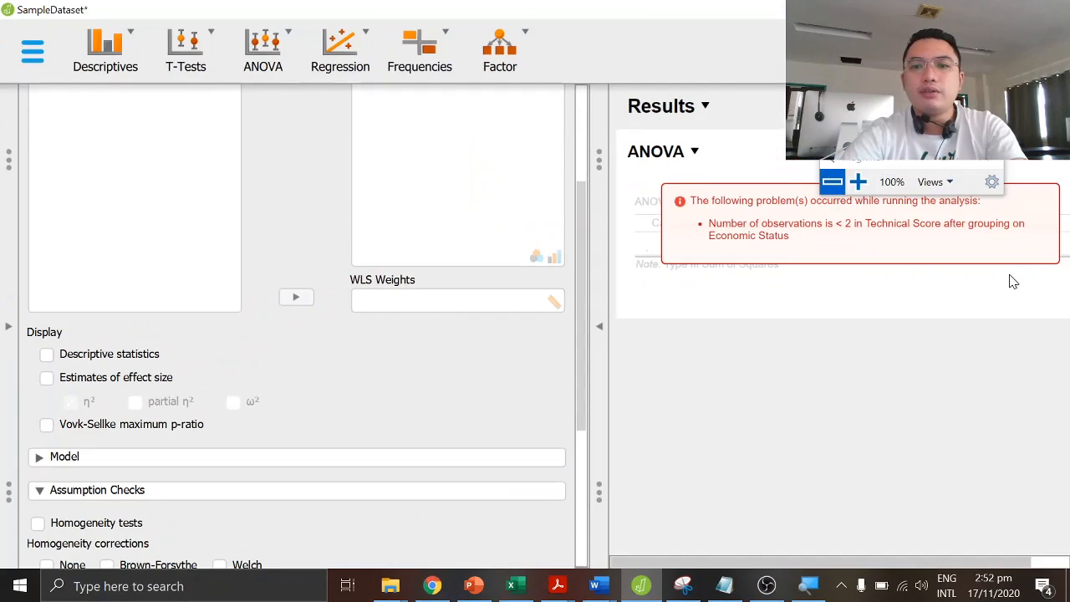
drag(766, 200, 774, 242)
scroll(429, 215, up, 5)
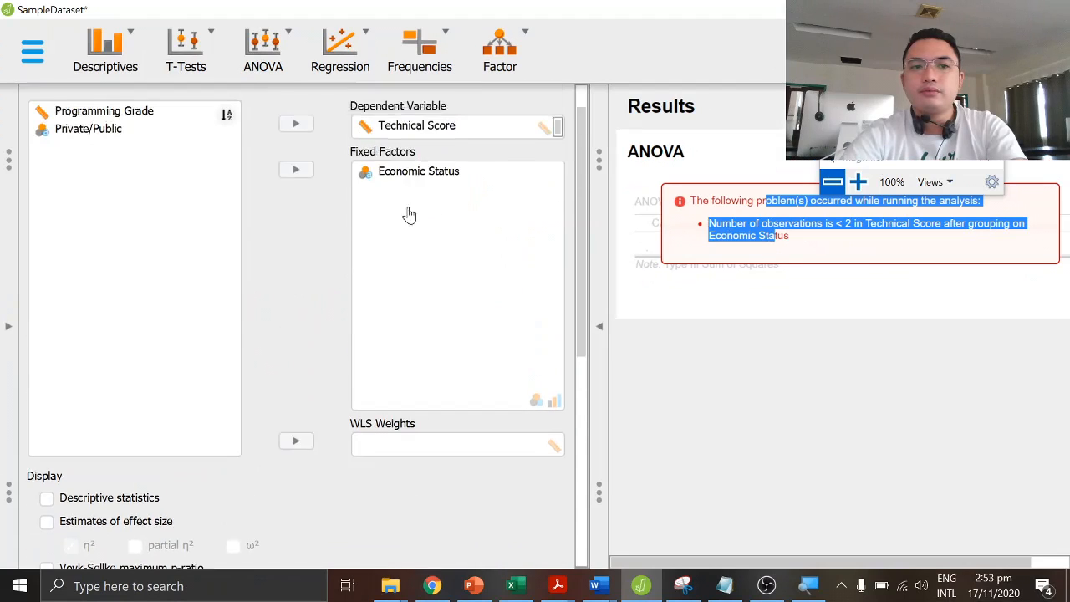
Remove the ANOVA analysis and try to edit the Economic Status value in row 7 of the dataset.
click(380, 210)
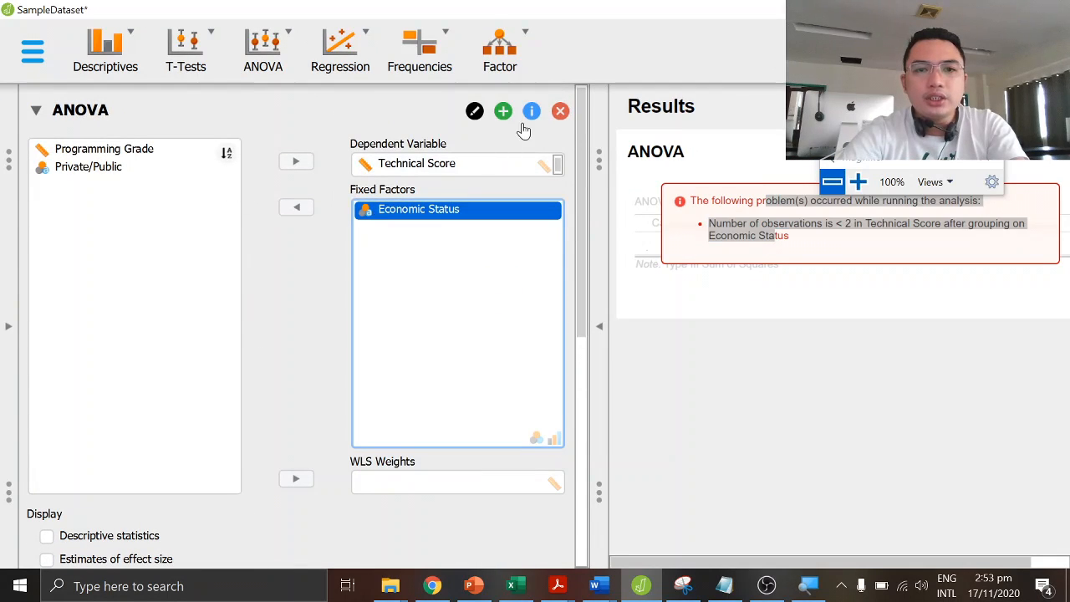
click(560, 113)
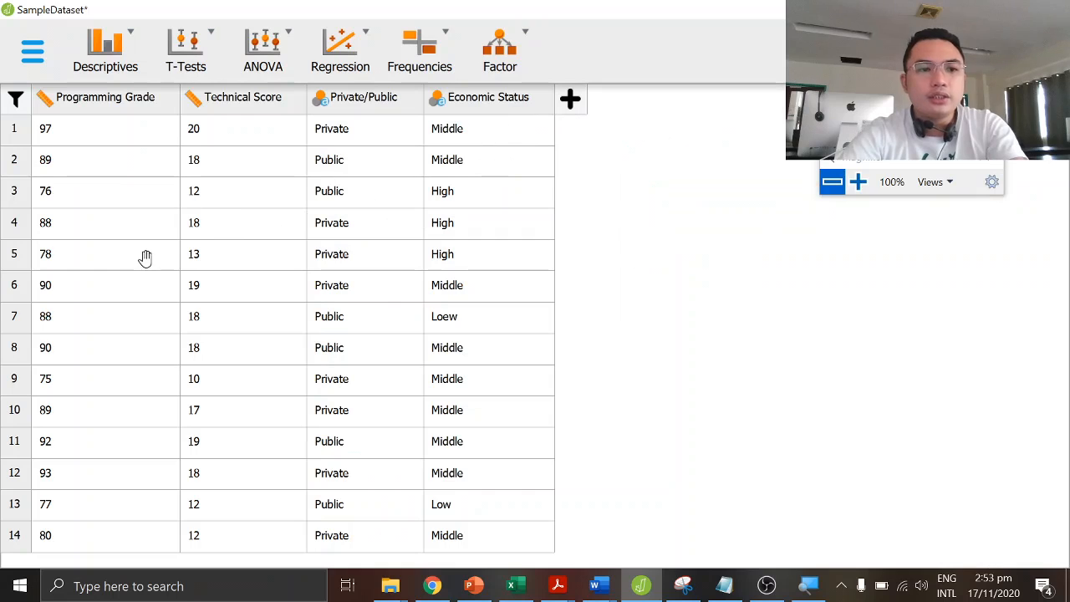
double_click(481, 316)
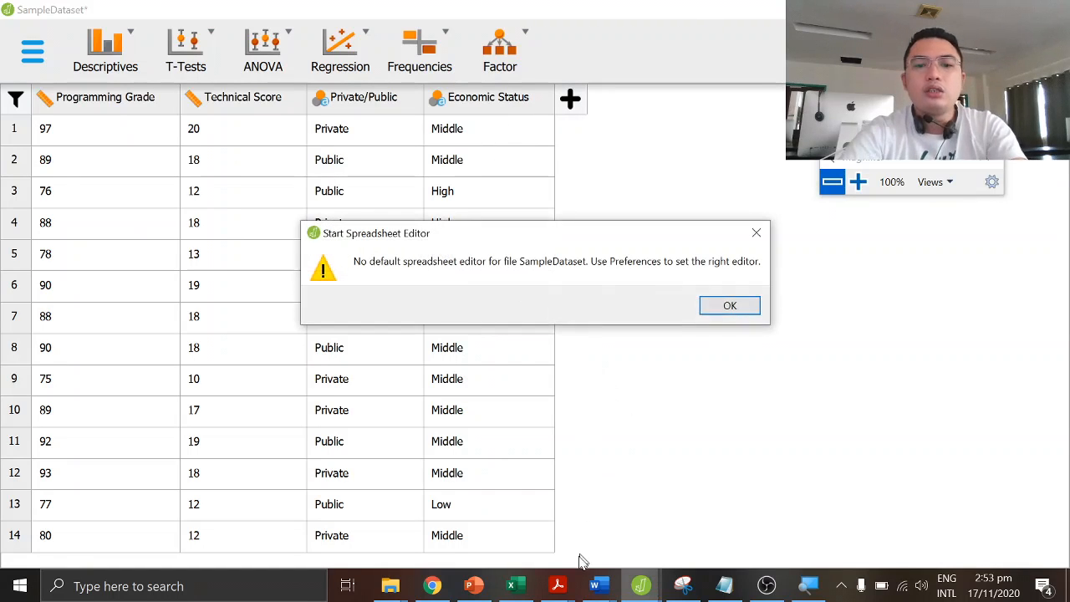
click(732, 305)
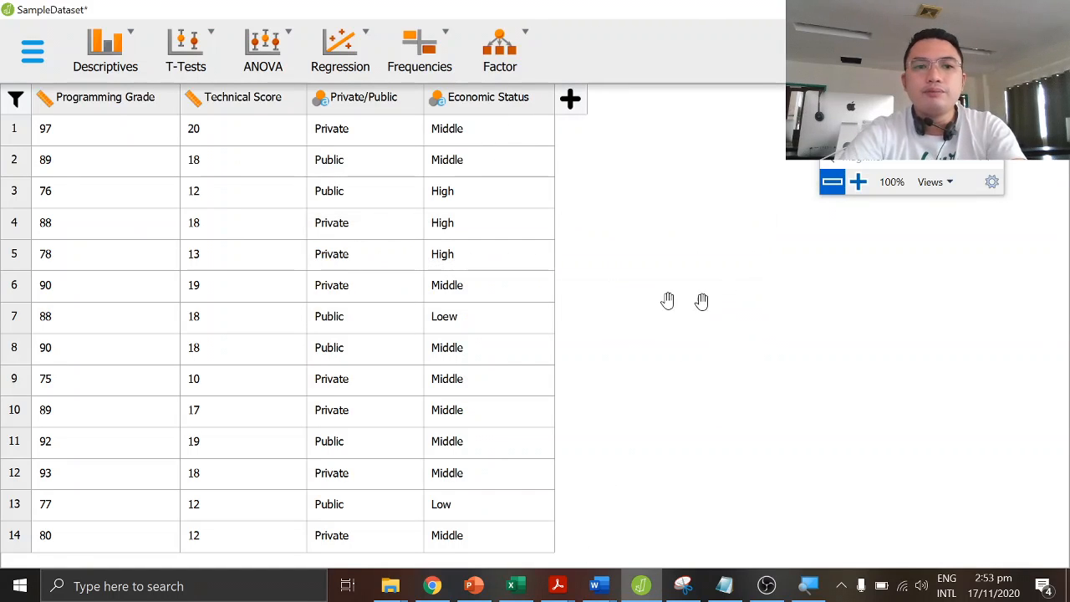
Close the current SampleDataset without saving its changes.
click(31, 52)
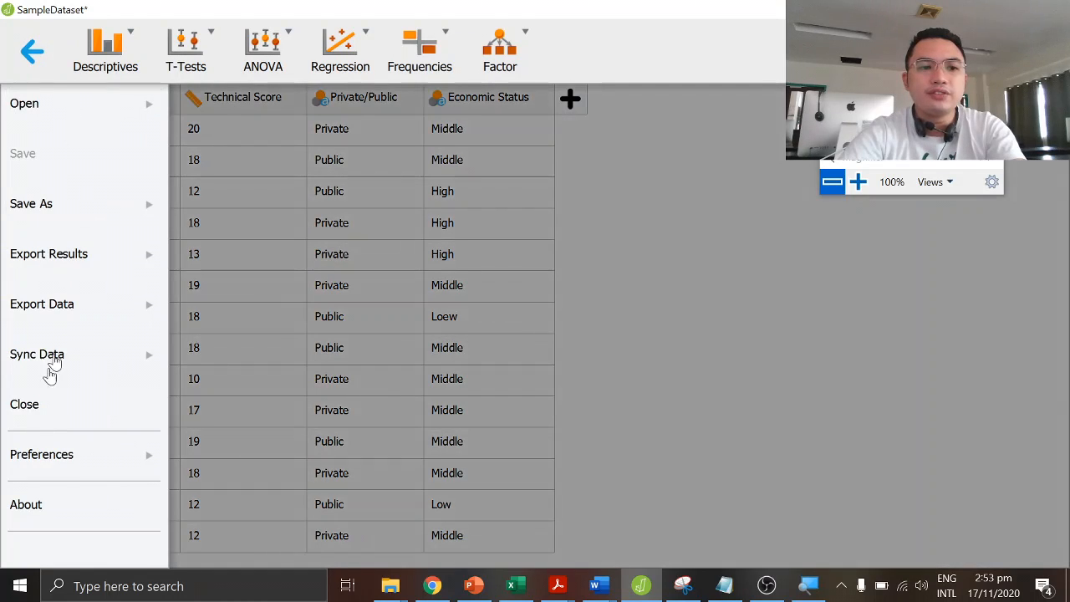
click(34, 418)
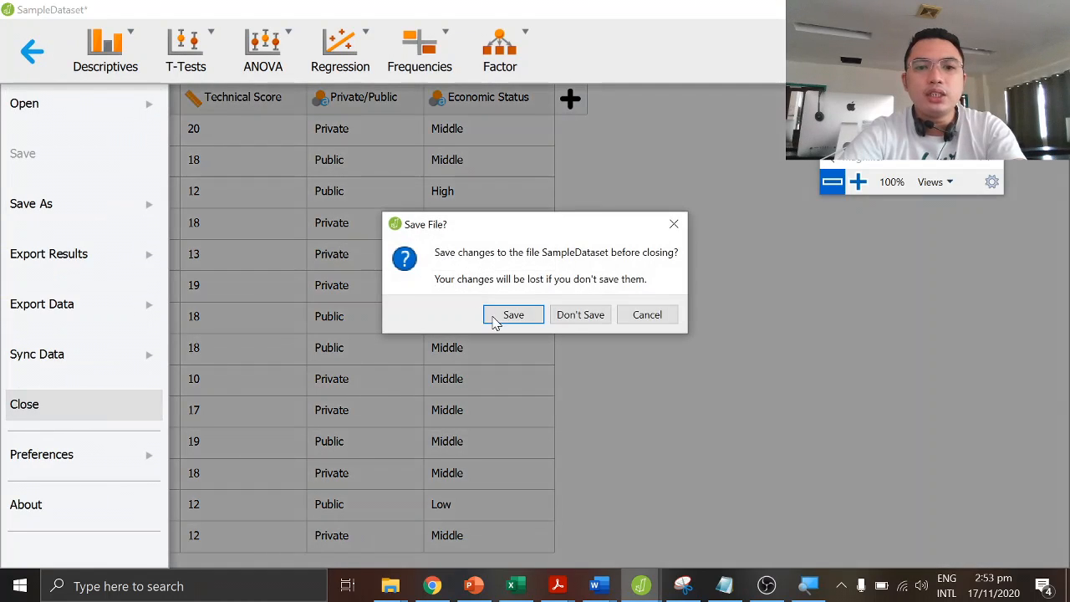
click(576, 322)
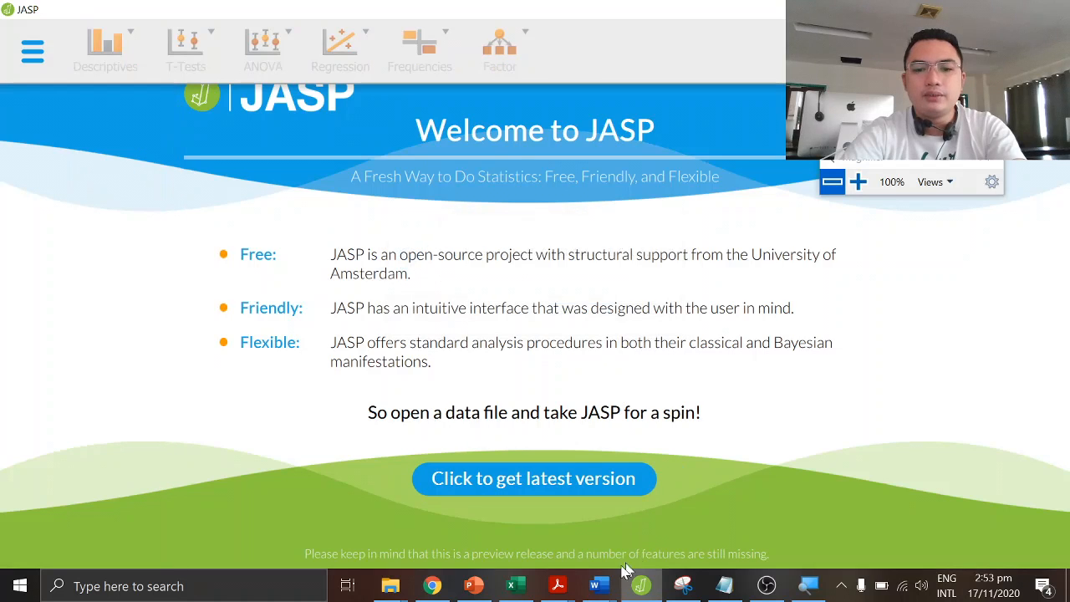
Switch to Excel and check the Economic Status values in the SampleDataset sheet.
click(516, 585)
scroll(694, 468, down, 2)
scroll(710, 482, down, 2)
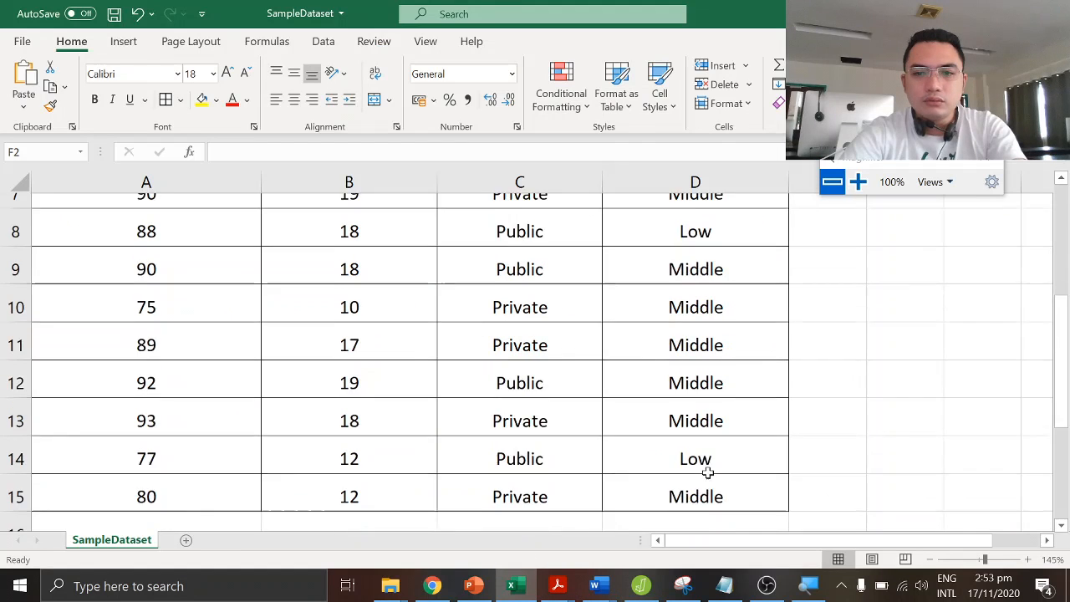
scroll(714, 442, up, 4)
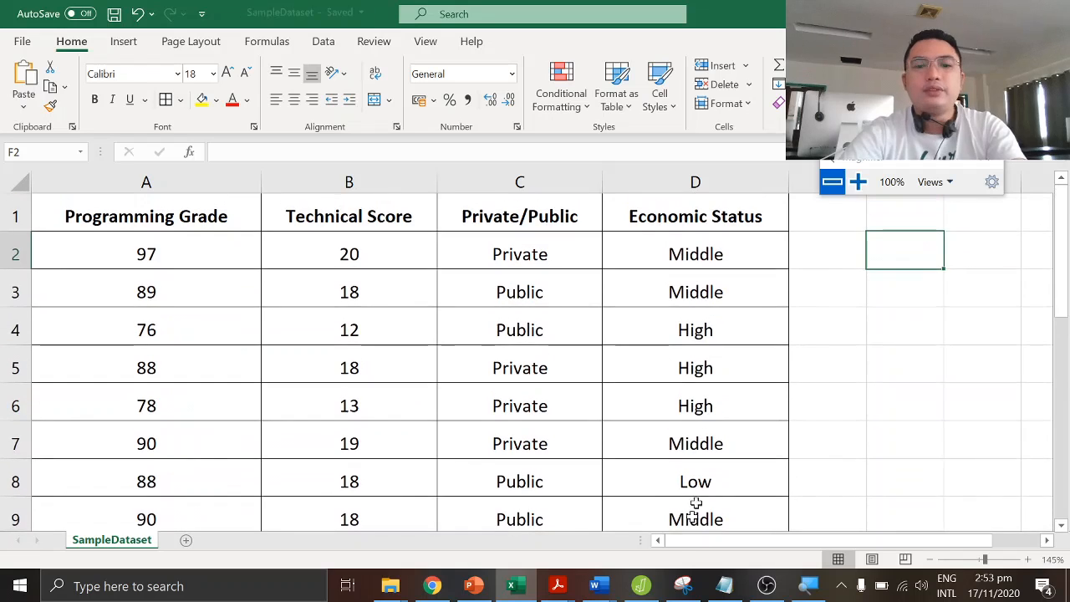
Switch back to JASP and reopen SampleDataset from the recent files.
click(641, 585)
click(32, 50)
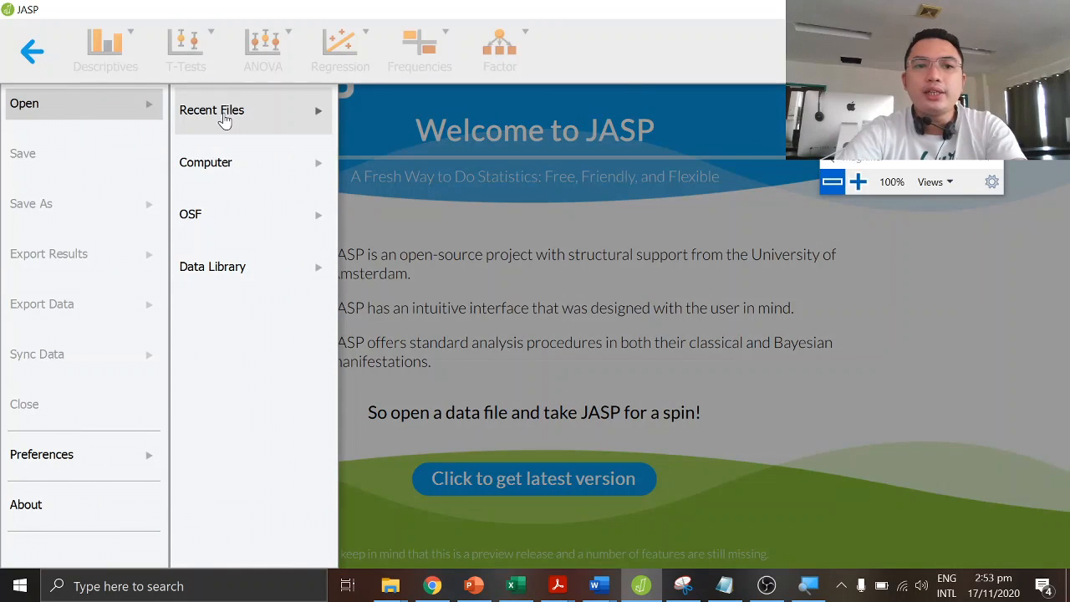
click(222, 113)
click(519, 159)
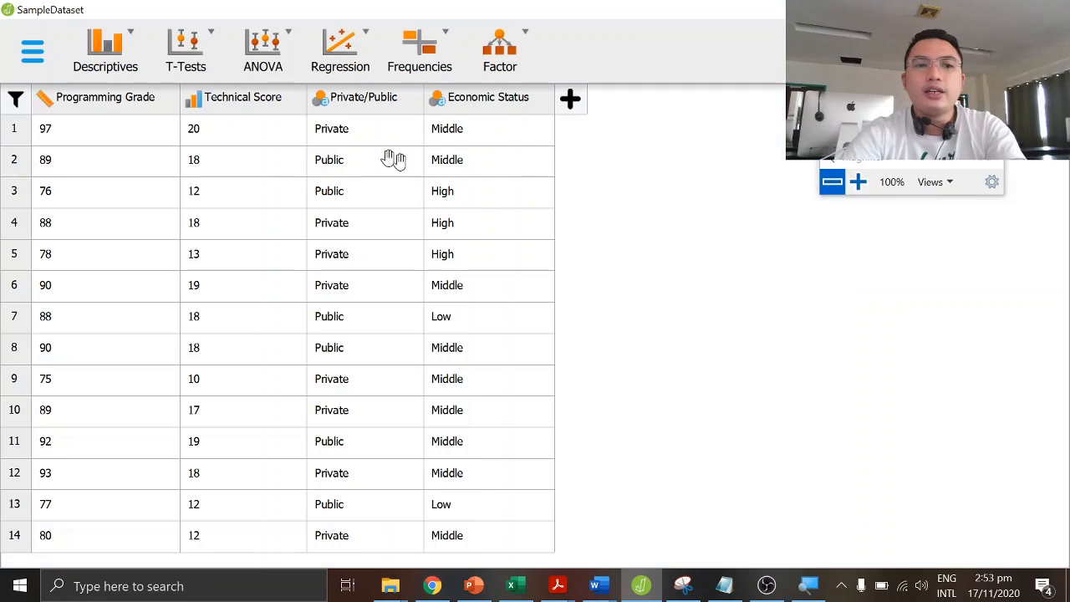
Start a classical ANOVA and change the Technical Score column's measurement level to Scale in the data view.
click(265, 52)
click(250, 129)
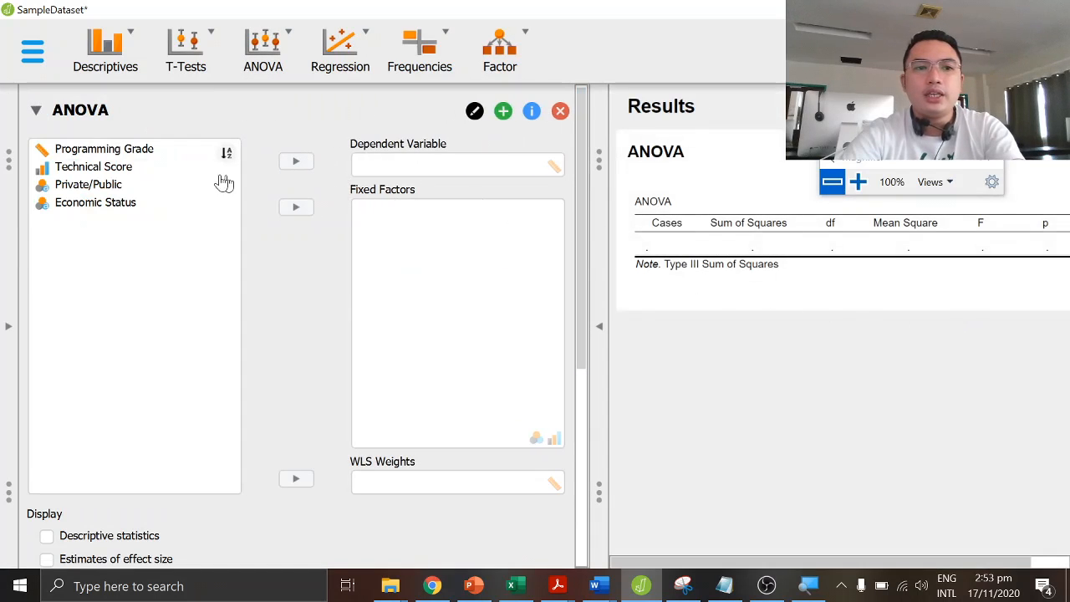
click(145, 167)
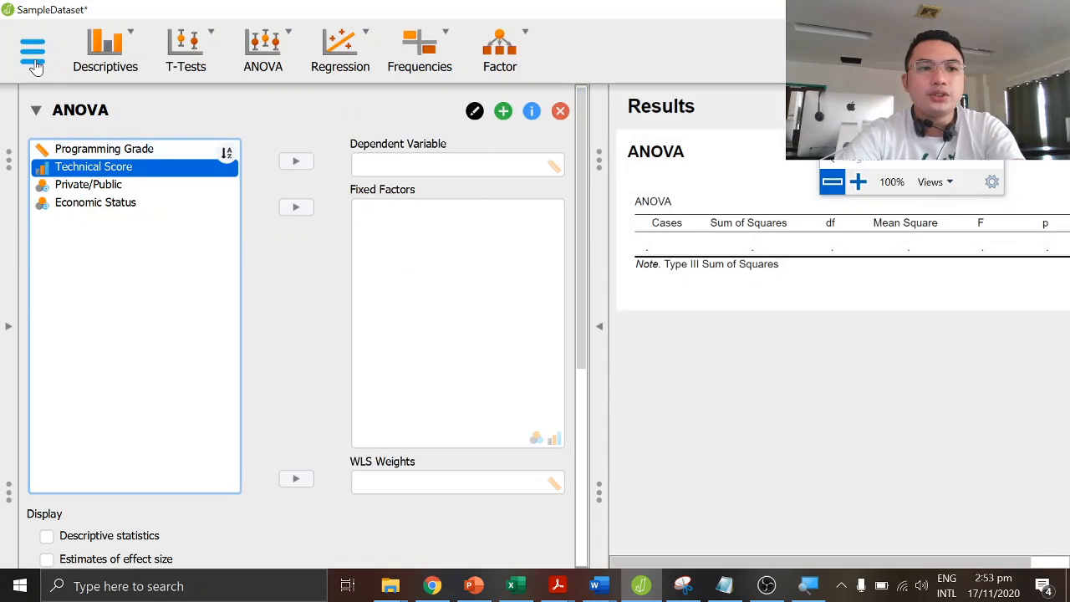
click(6, 326)
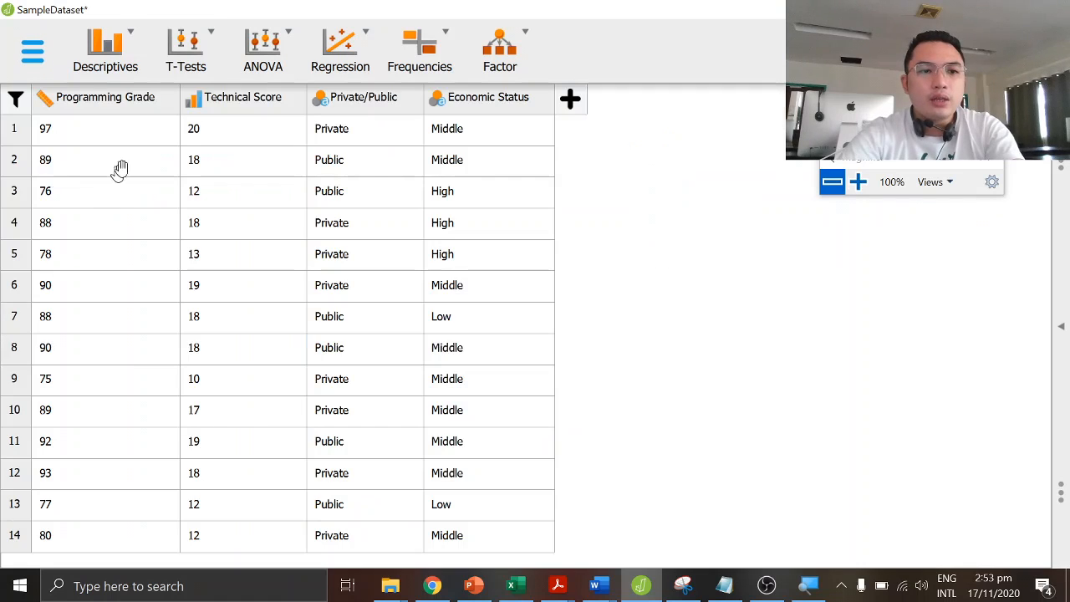
click(197, 111)
click(209, 125)
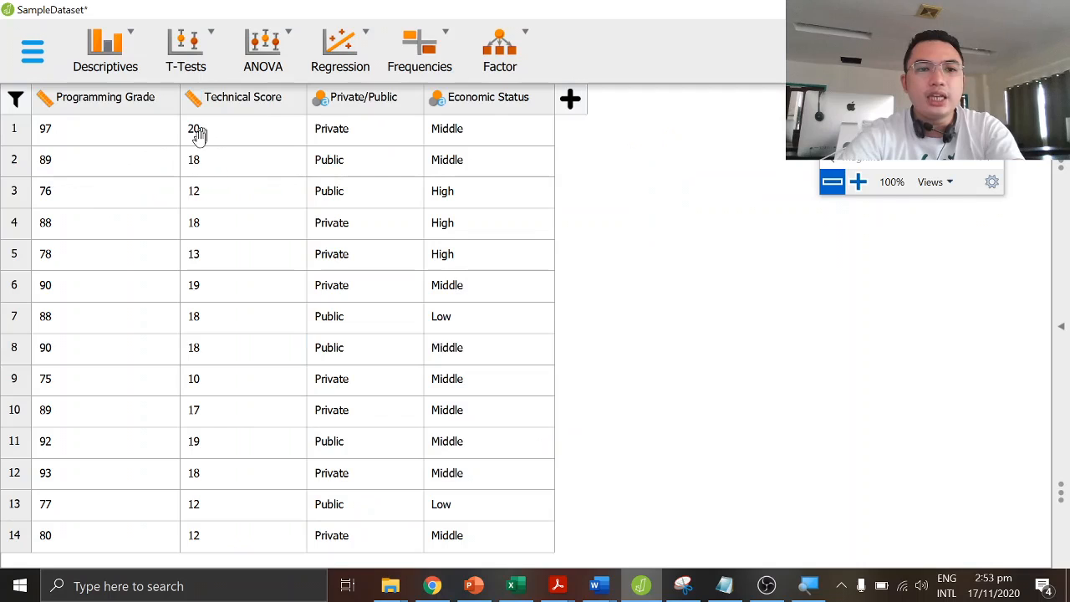
click(1061, 326)
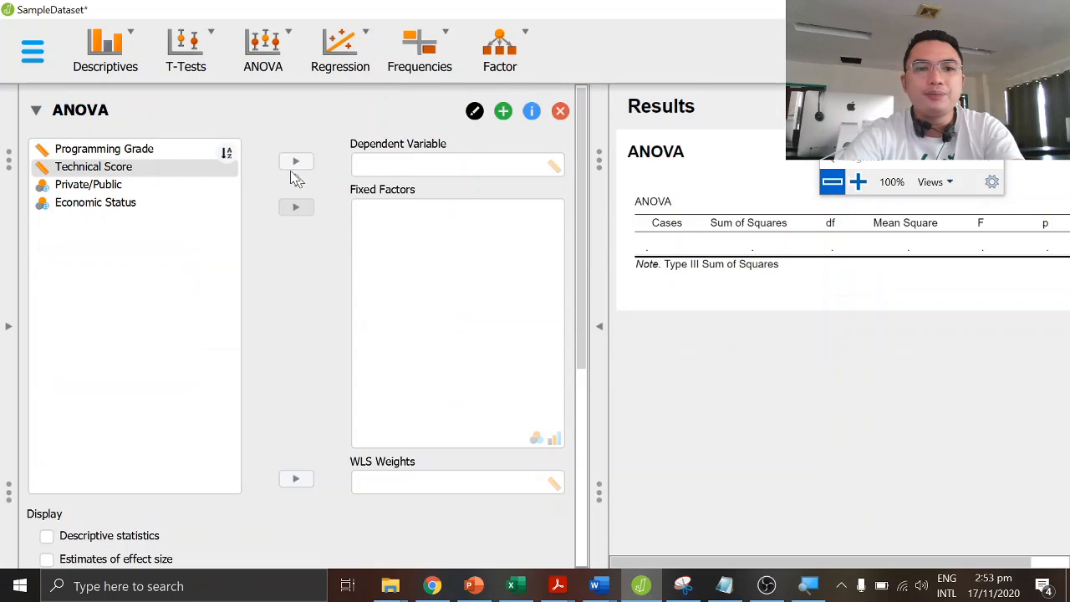
Assign Technical Score as the ANOVA's dependent variable and Economic Status as the fixed factor.
click(119, 168)
click(295, 162)
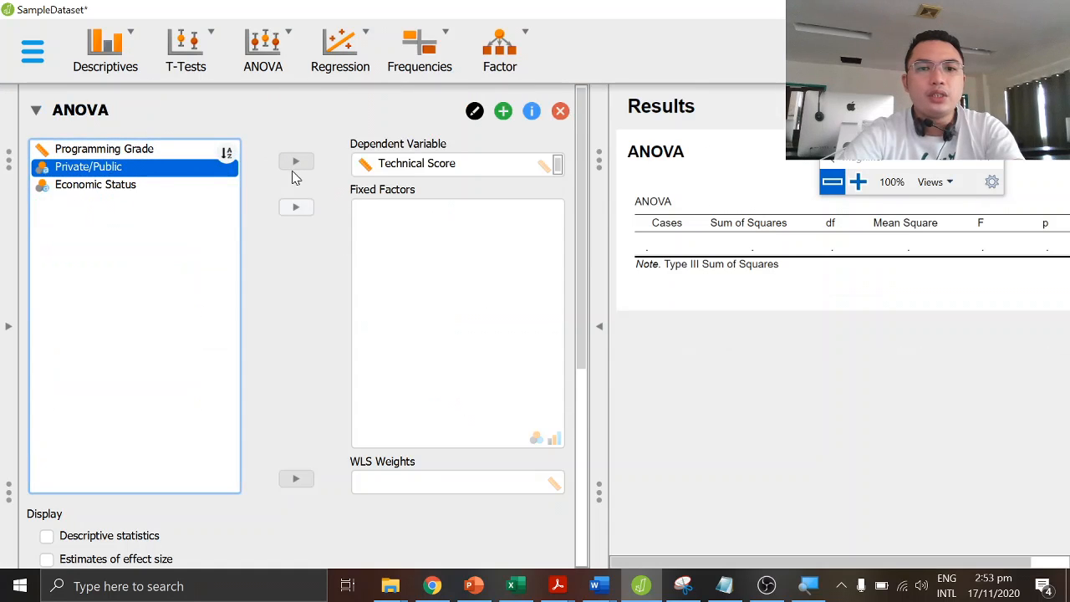
click(127, 185)
click(296, 207)
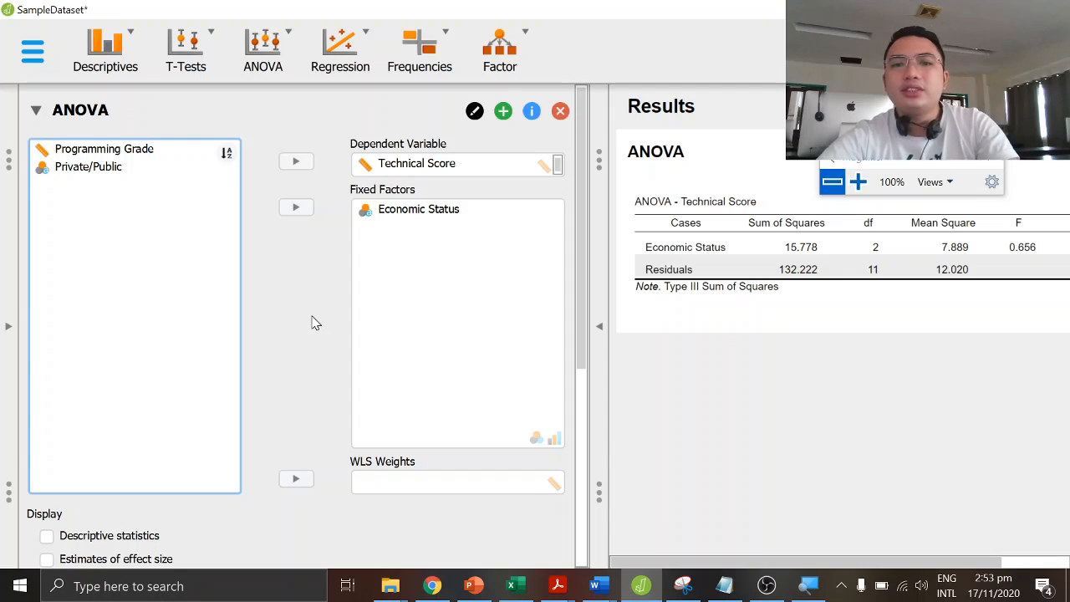
Enable descriptive statistics and estimates of effect size with η² for the ANOVA.
click(858, 181)
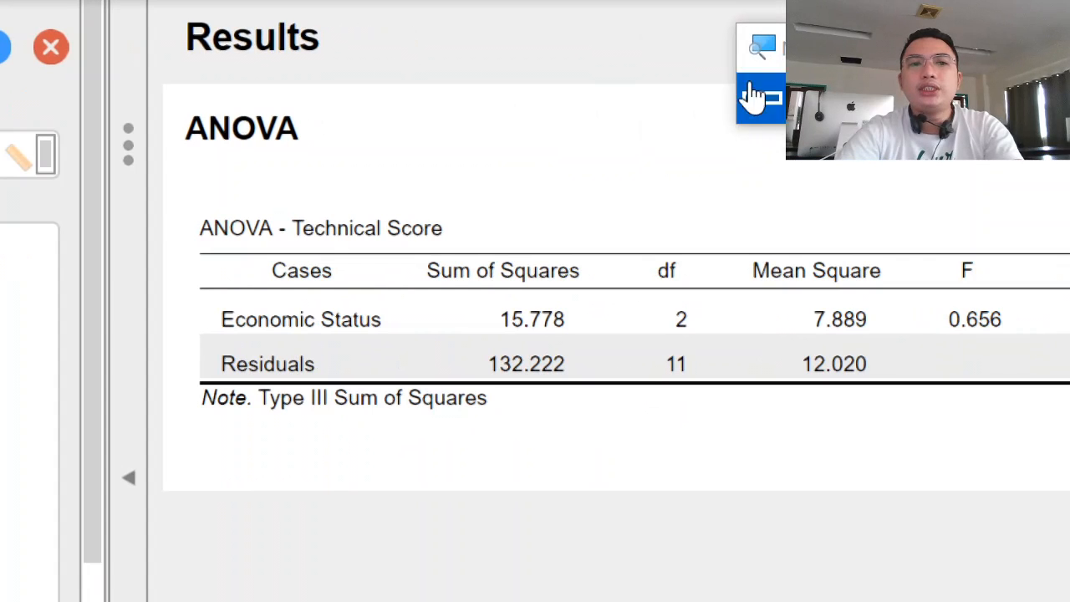
scroll(368, 367, down, 5)
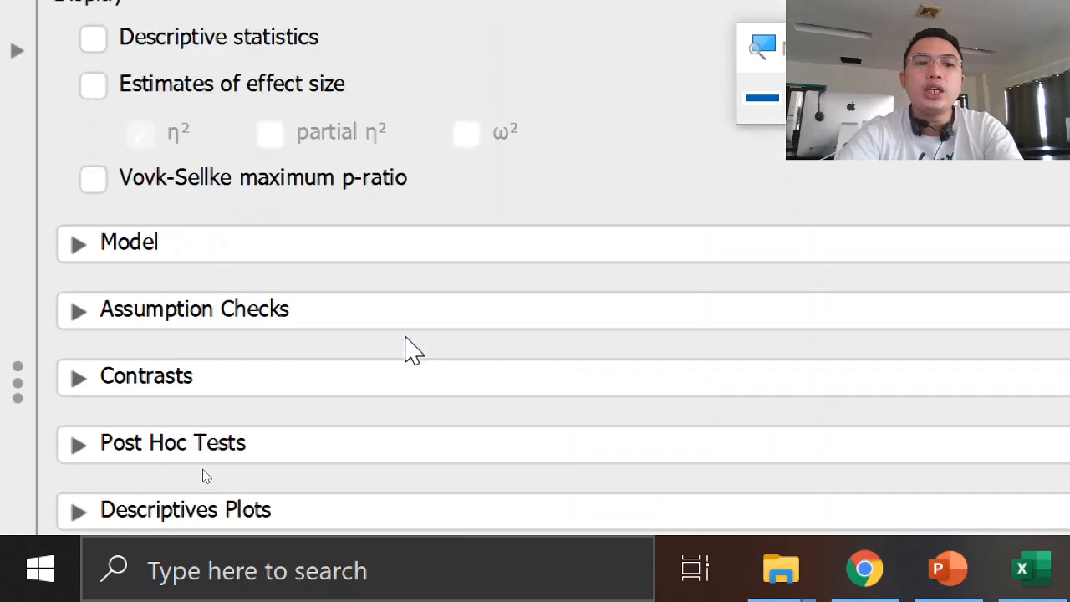
scroll(342, 201, up, 3)
click(93, 209)
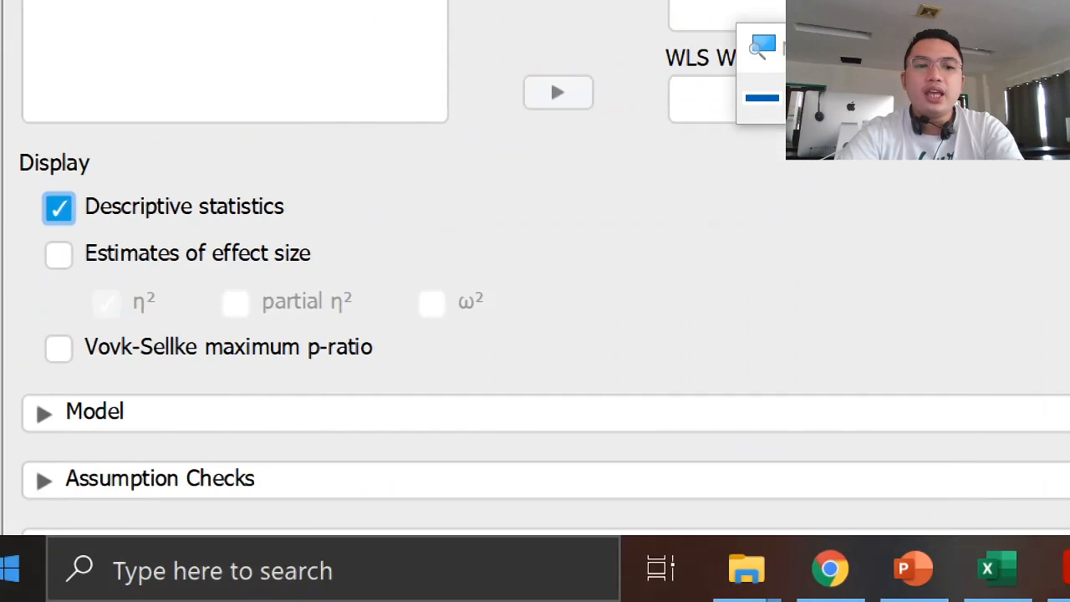
click(84, 255)
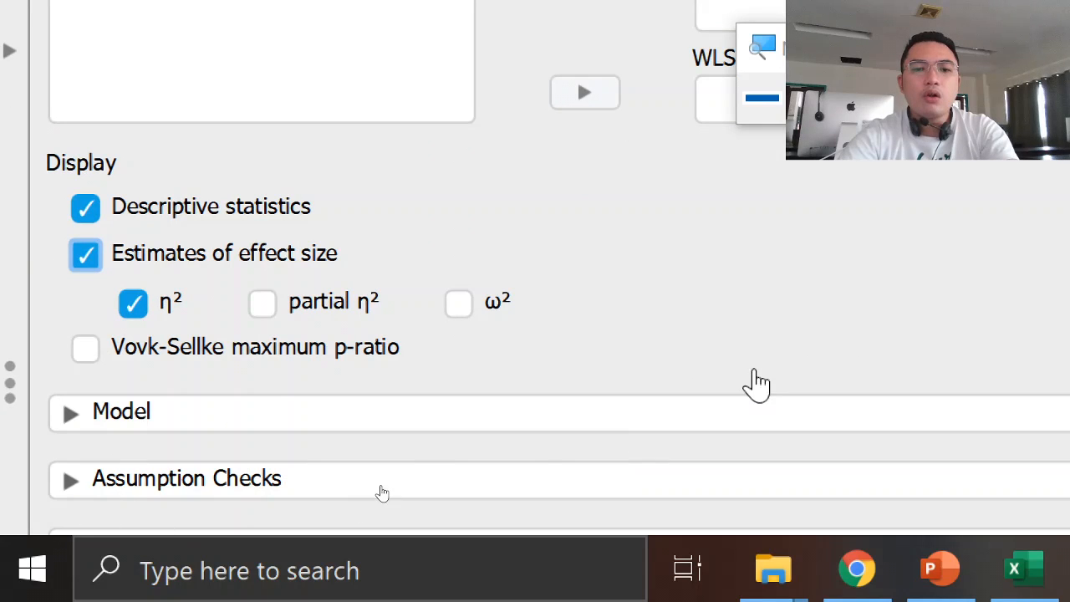
Examine the ANOVA's Assumption Checks settings and the factor and error bar options under Descriptives Plots.
scroll(757, 386, down, 4)
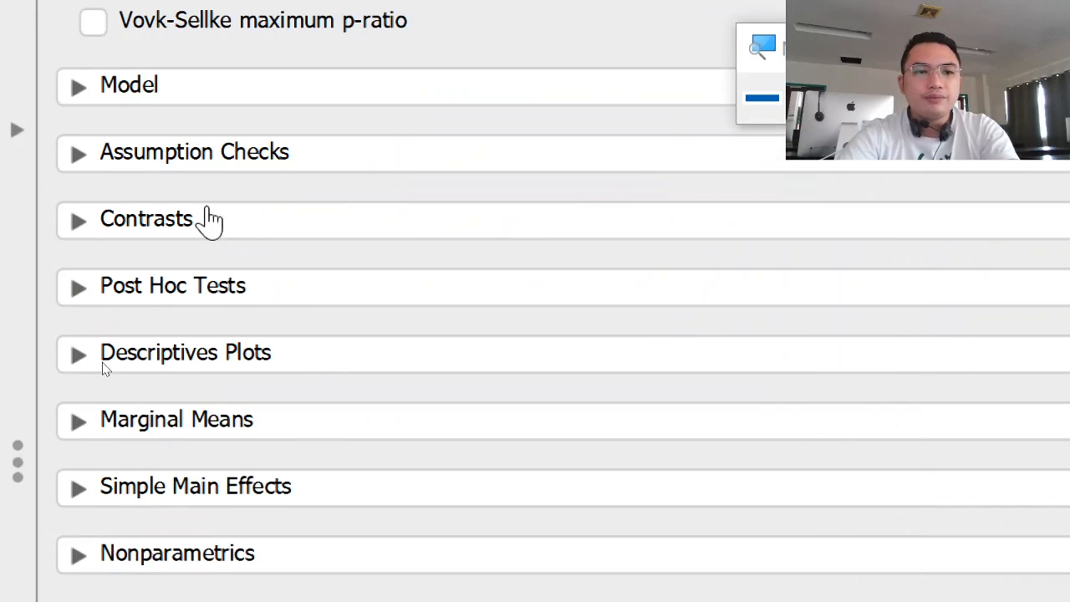
click(117, 164)
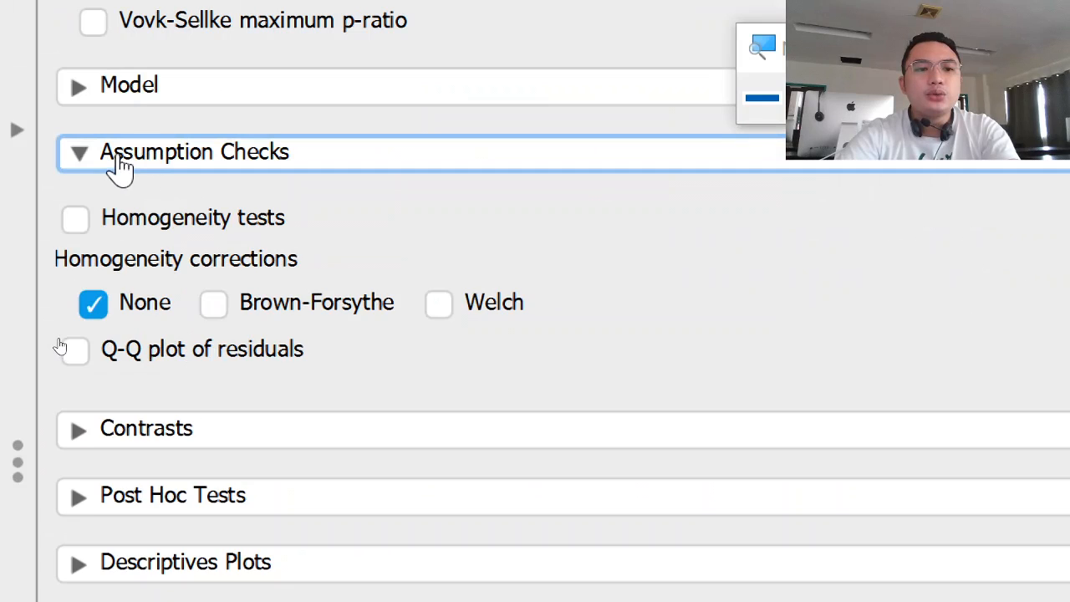
click(118, 164)
click(170, 353)
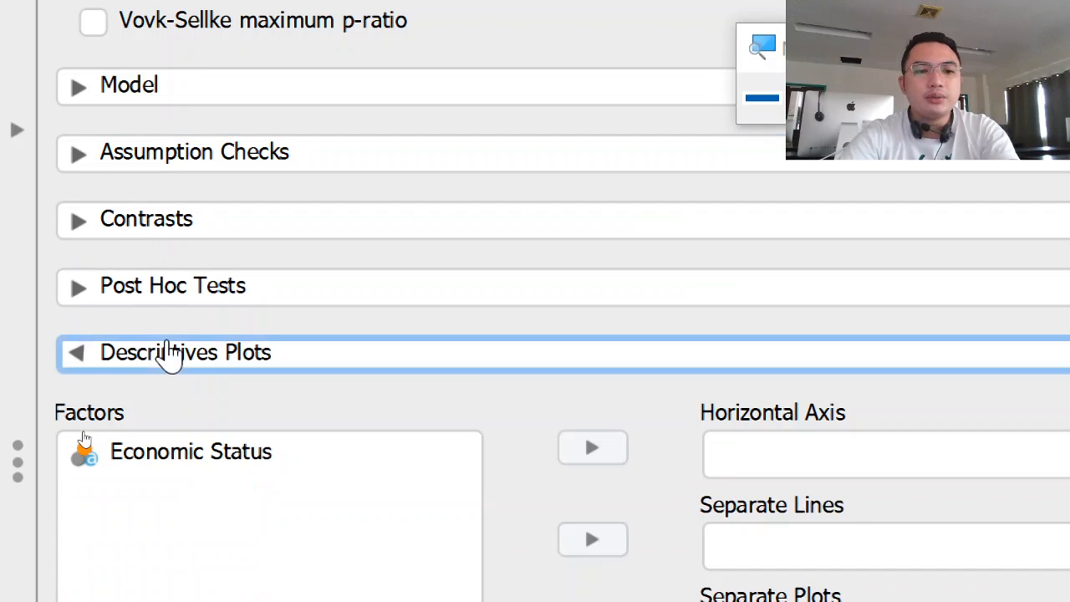
scroll(446, 406, down, 5)
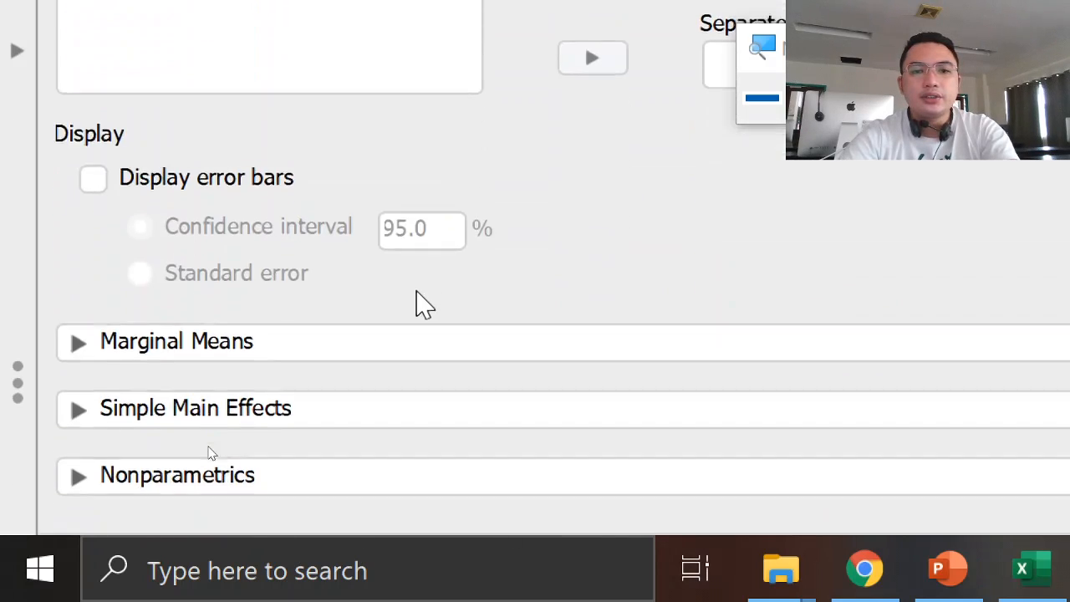
scroll(423, 305, up, 5)
scroll(422, 305, down, 3)
scroll(422, 305, up, 3)
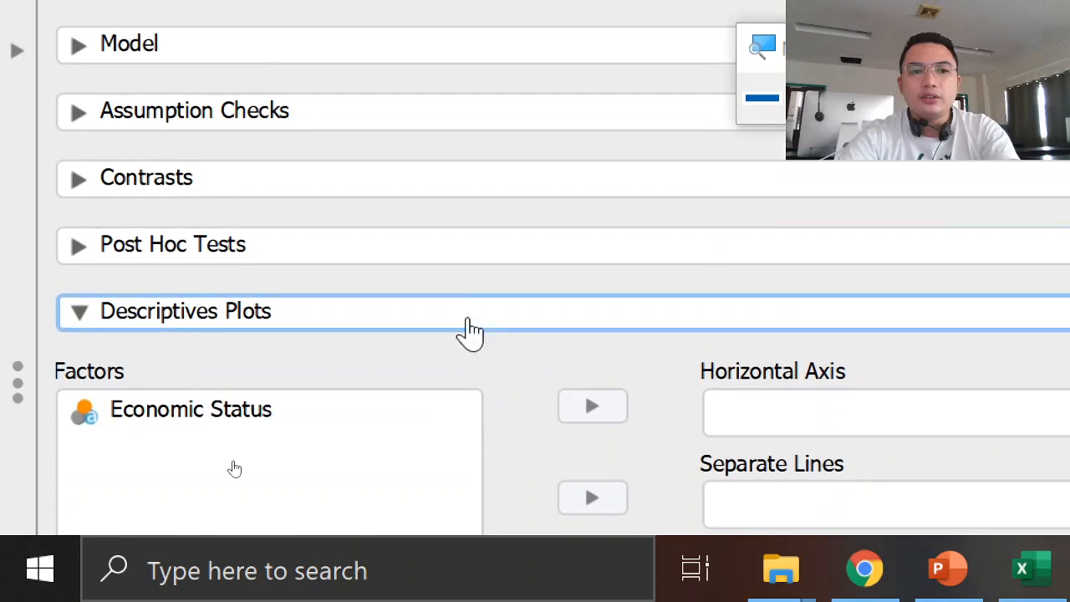
click(175, 431)
scroll(706, 502, down, 3)
scroll(698, 368, up, 3)
scroll(270, 220, down, 6)
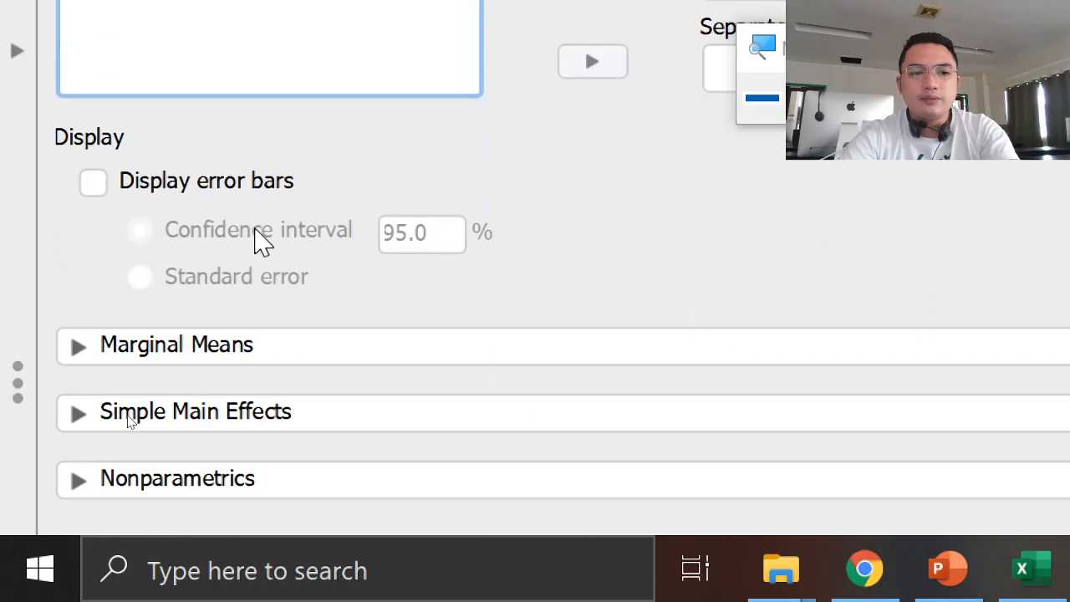
Hide the ANOVA options to examine the results table across its full width.
scroll(466, 244, up, 10)
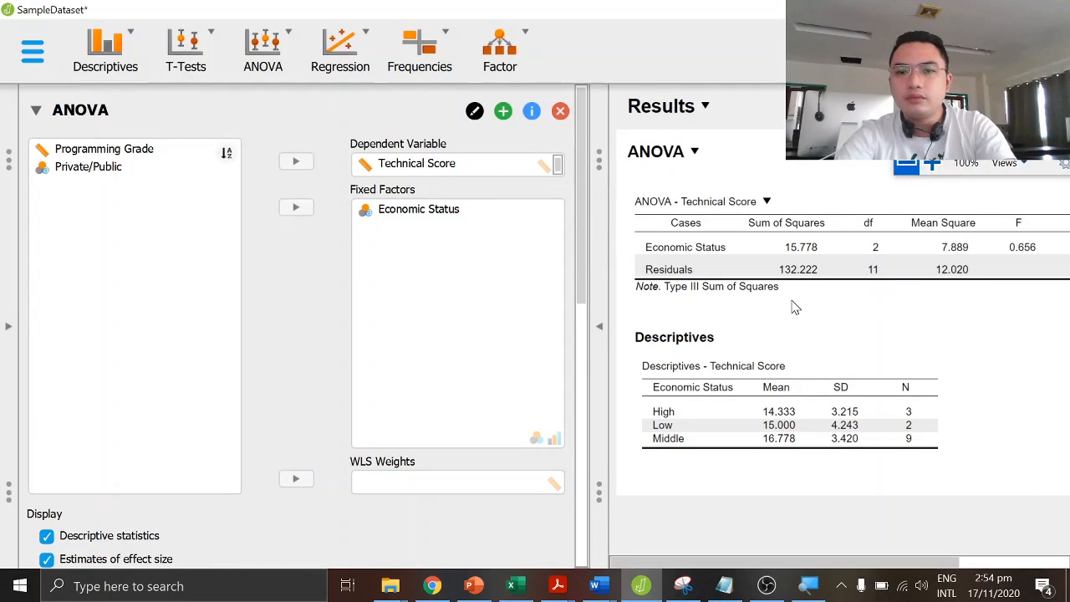
click(598, 326)
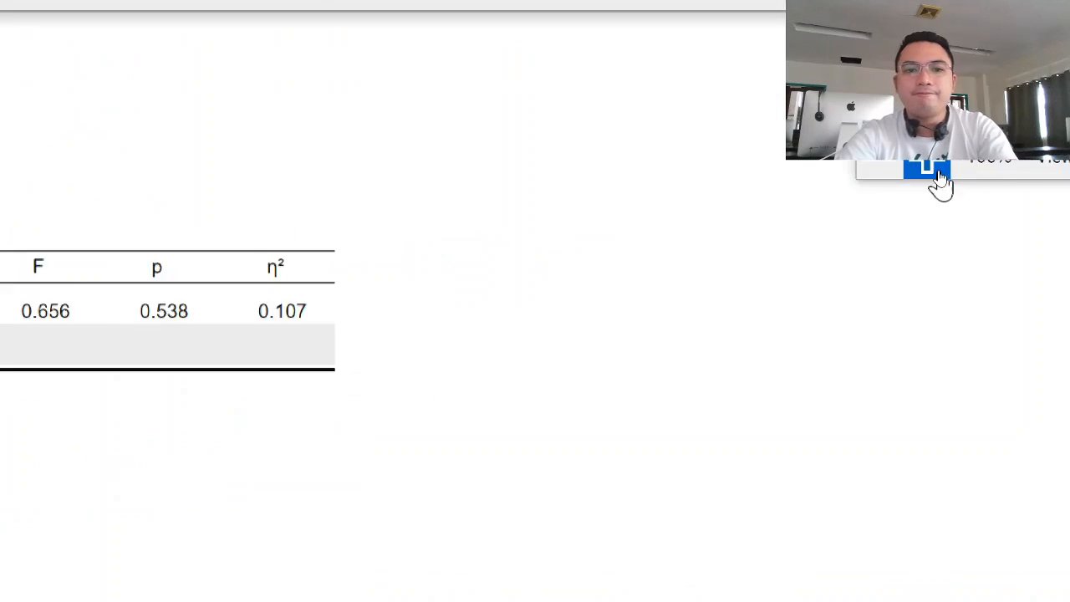